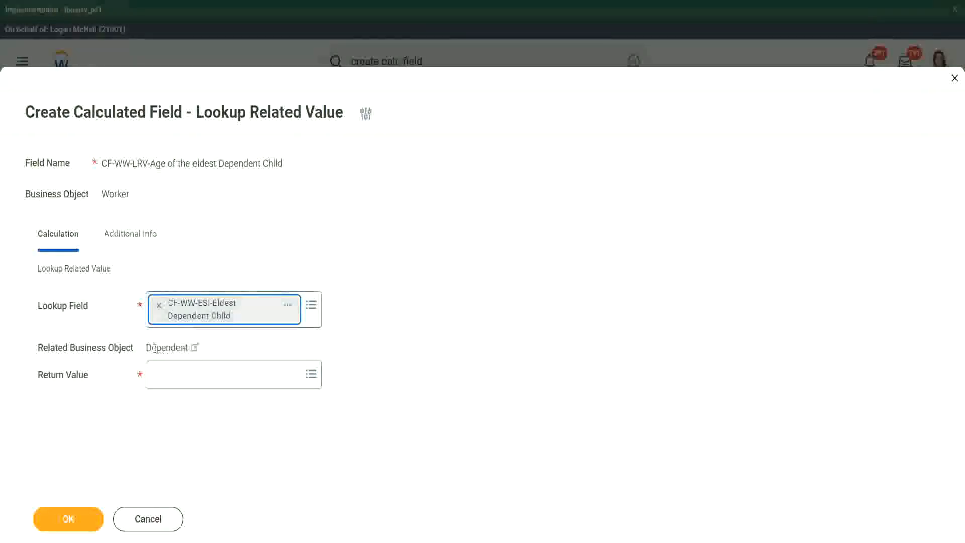
Review the CF-WW-ESI-Eldest Dependent Child lookup field's details and the Dependent related business object.
{"action": "left_click_drag", "start_coordinate": [147, 348], "coordinate": [192, 347]}
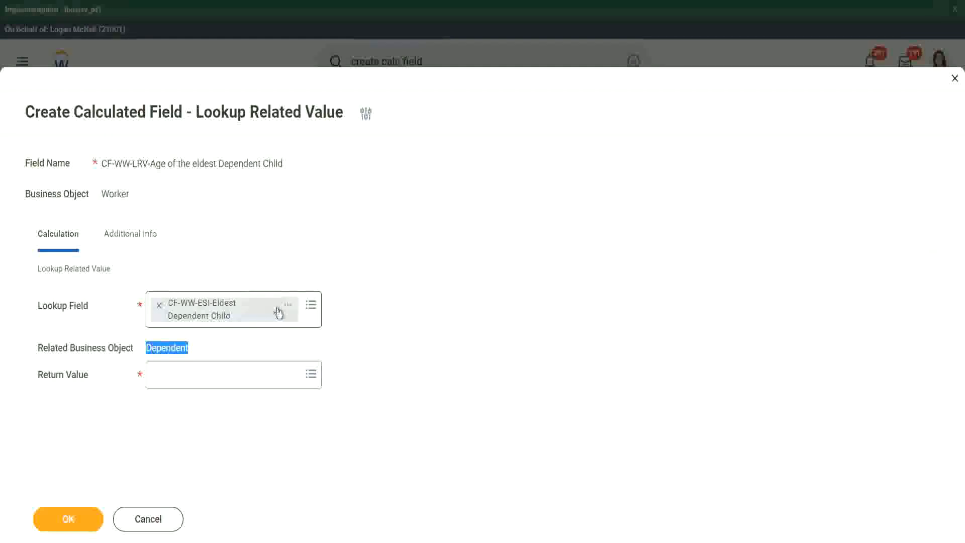
{"action": "left_click", "coordinate": [380, 254]}
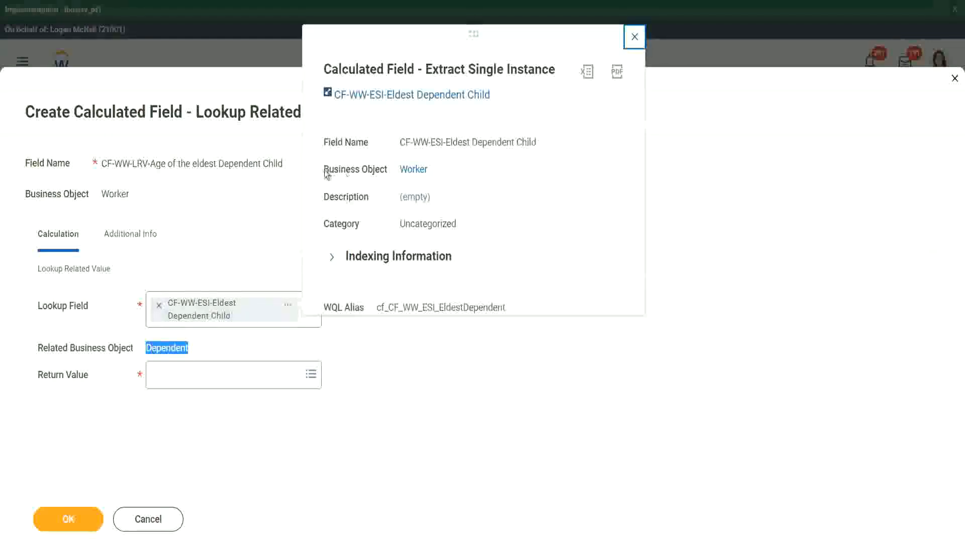
{"action": "left_click_drag", "start_coordinate": [324, 170], "coordinate": [392, 172]}
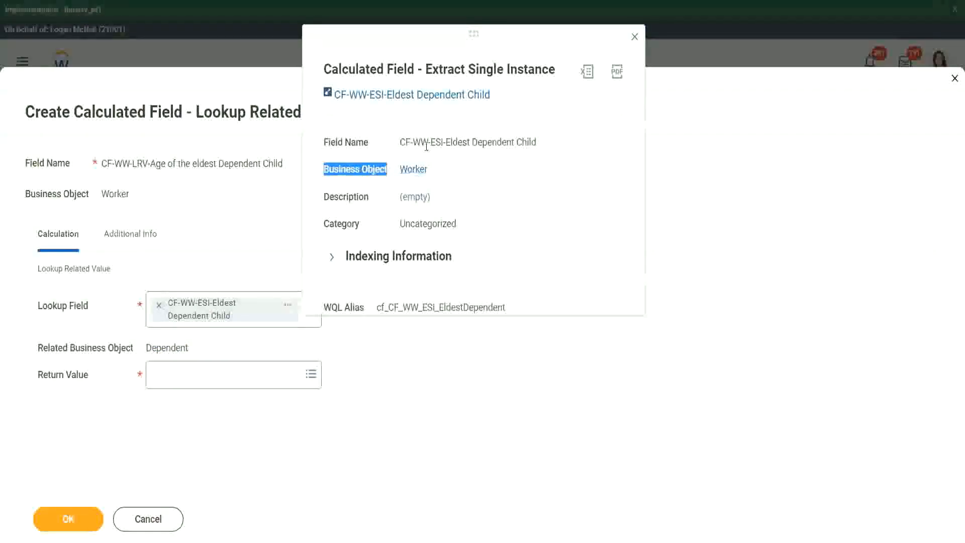
{"action": "left_click_drag", "start_coordinate": [436, 142], "coordinate": [462, 142]}
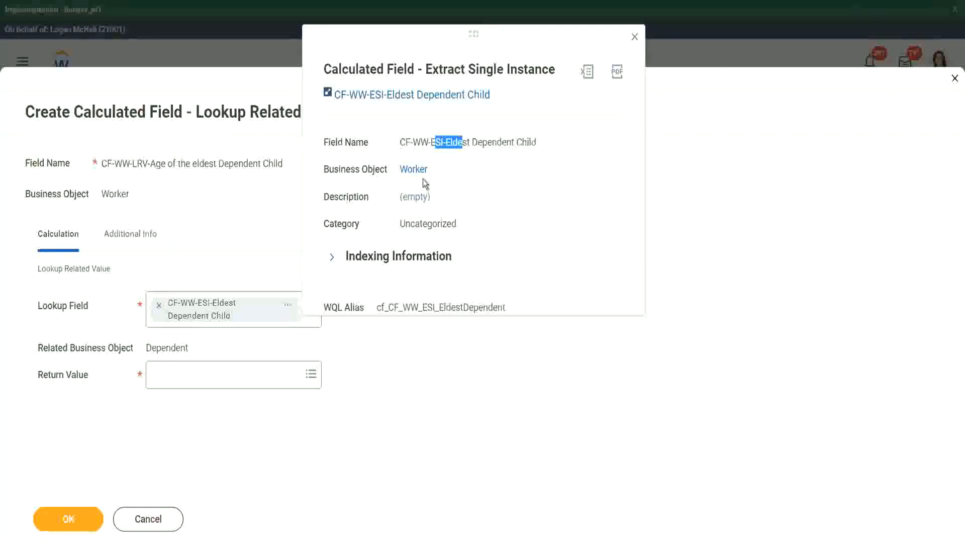
{"action": "left_click", "coordinate": [449, 172]}
{"action": "left_click", "coordinate": [635, 37]}
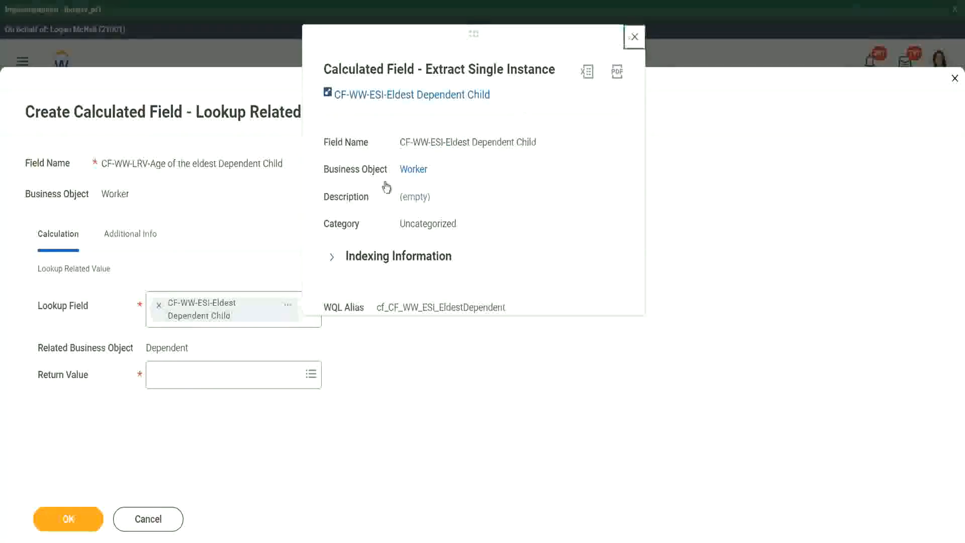
{"action": "left_click_drag", "start_coordinate": [146, 346], "coordinate": [189, 348]}
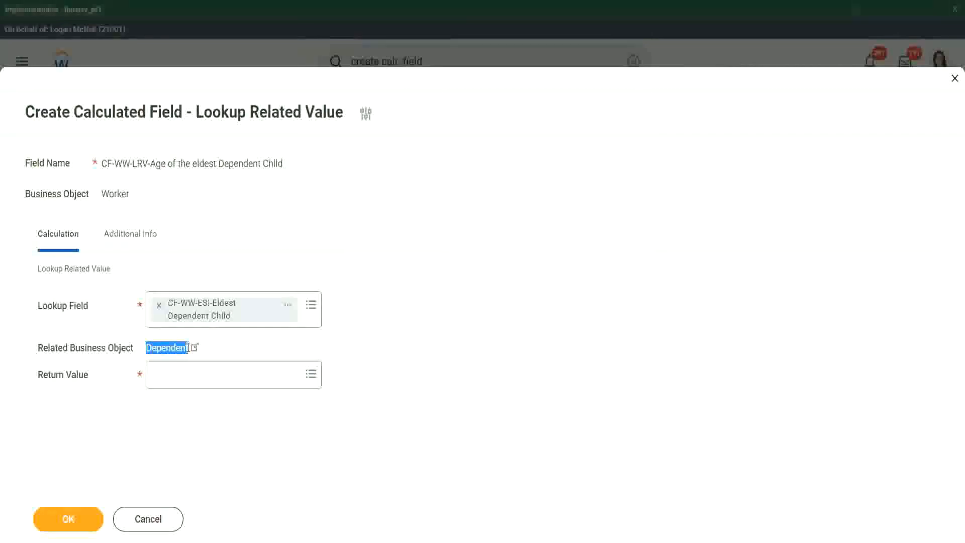
Set the return value to the dependent's Age field, check its description, and save the calculated field.
{"action": "left_click", "coordinate": [171, 379]}
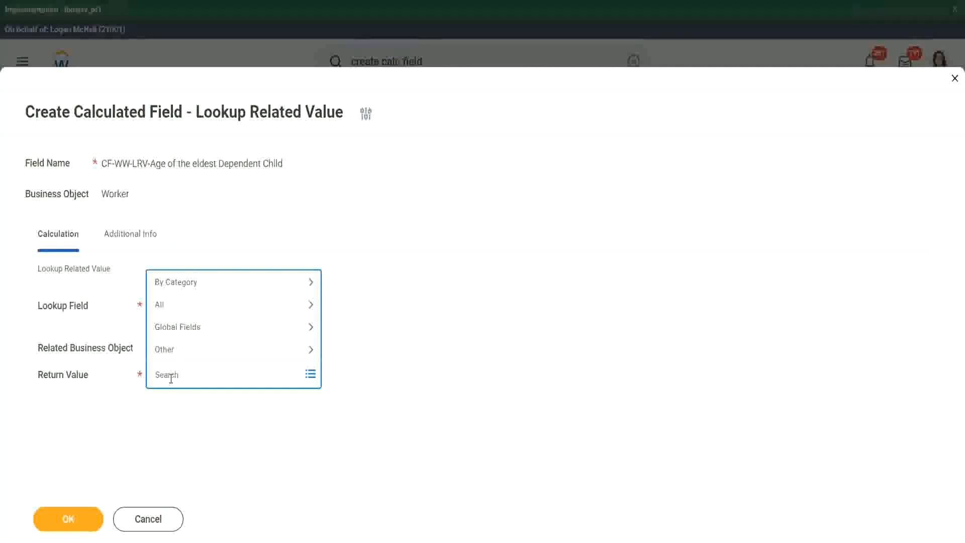
{"action": "type", "text": "age"}
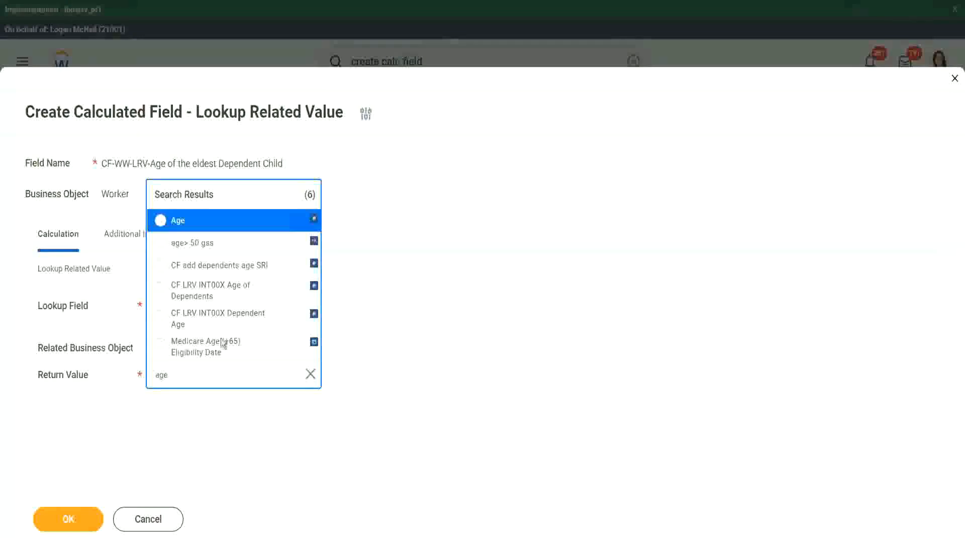
{"action": "left_click", "coordinate": [246, 230]}
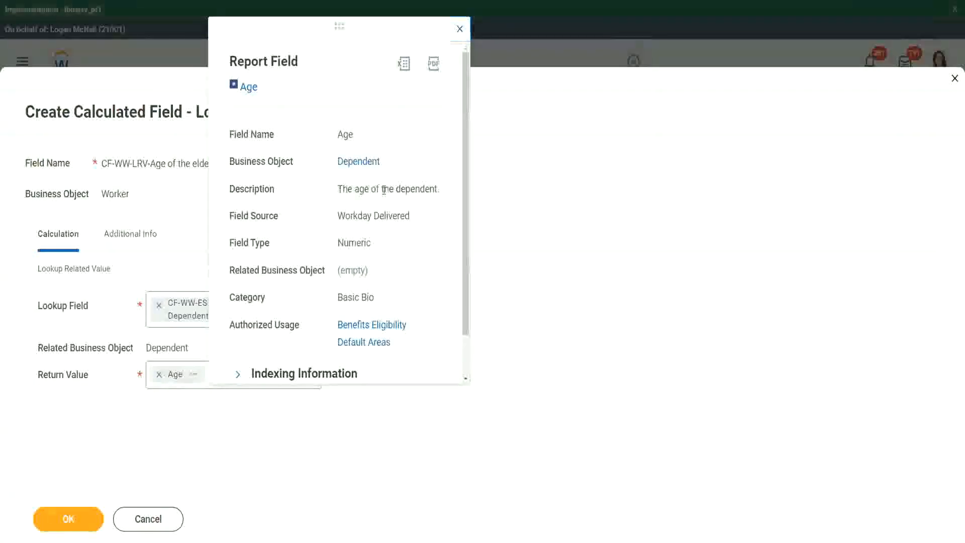
{"action": "left_click_drag", "start_coordinate": [338, 190], "coordinate": [439, 186]}
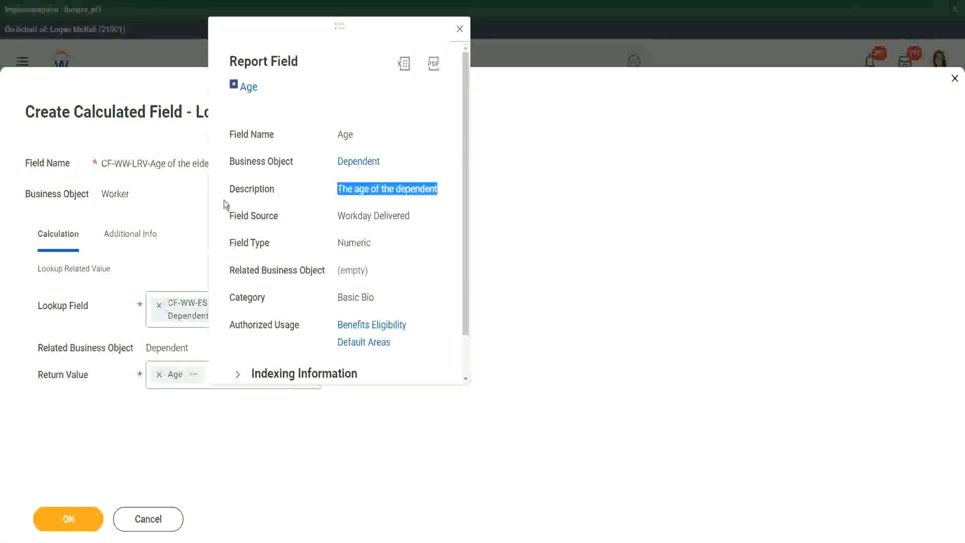
{"action": "left_click", "coordinate": [162, 215]}
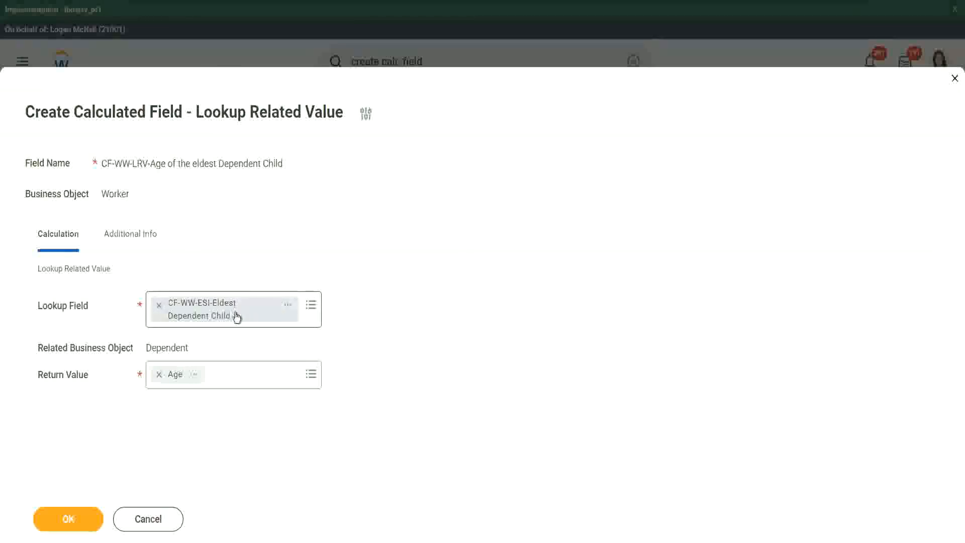
{"action": "left_click", "coordinate": [76, 517]}
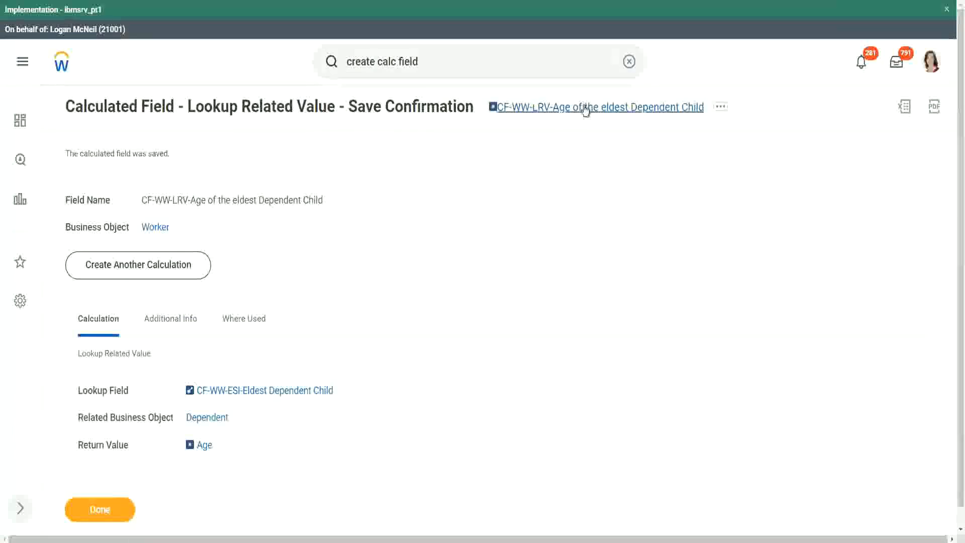
Copy the name of the saved calculated field and close its save confirmation.
{"action": "right_click", "coordinate": [582, 108]}
{"action": "left_click", "coordinate": [608, 164]}
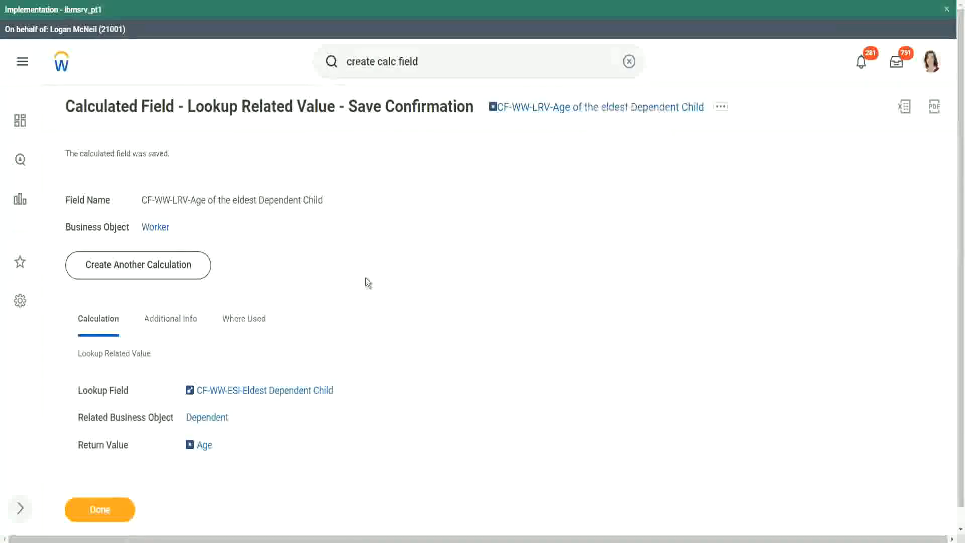
{"action": "left_click", "coordinate": [101, 508]}
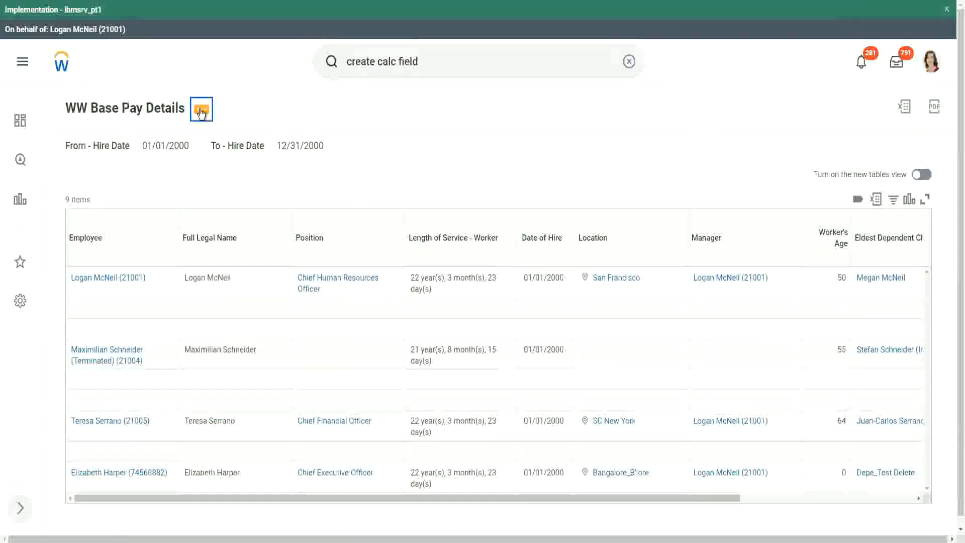
Edit the WW Base Pay Details report, adding a Worker column below Eldest Dependent Child with the field CF-WW-LRV-Age of the eldest Dependent Child.
{"action": "left_click", "coordinate": [201, 112]}
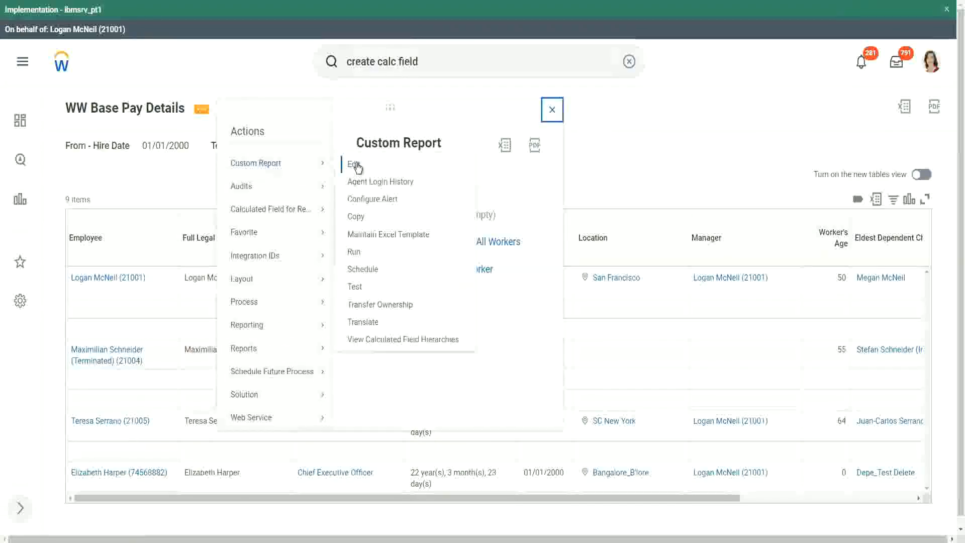
{"action": "left_click", "coordinate": [356, 164]}
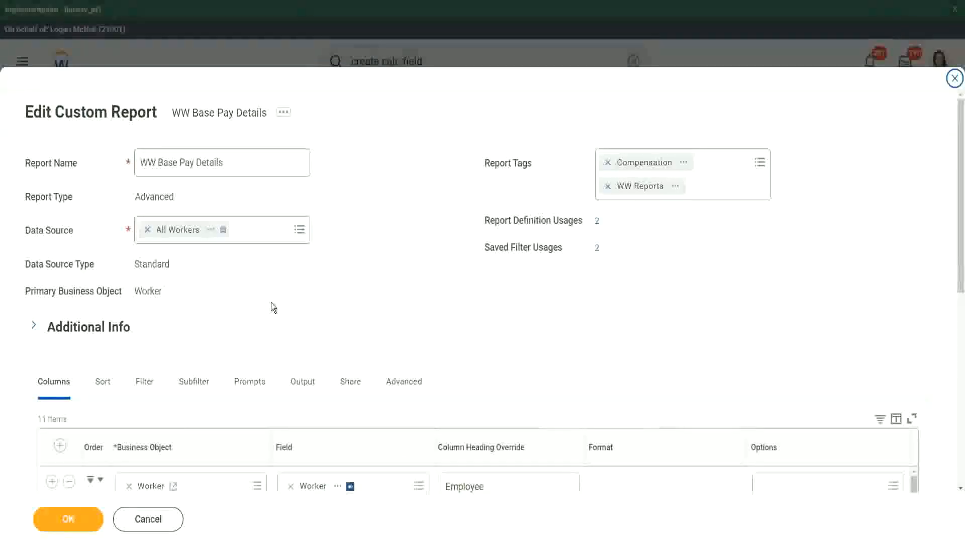
{"action": "scroll", "coordinate": [270, 303], "scroll_direction": "down", "scroll_amount": 8}
{"action": "scroll", "coordinate": [267, 262], "scroll_direction": "down", "scroll_amount": 3}
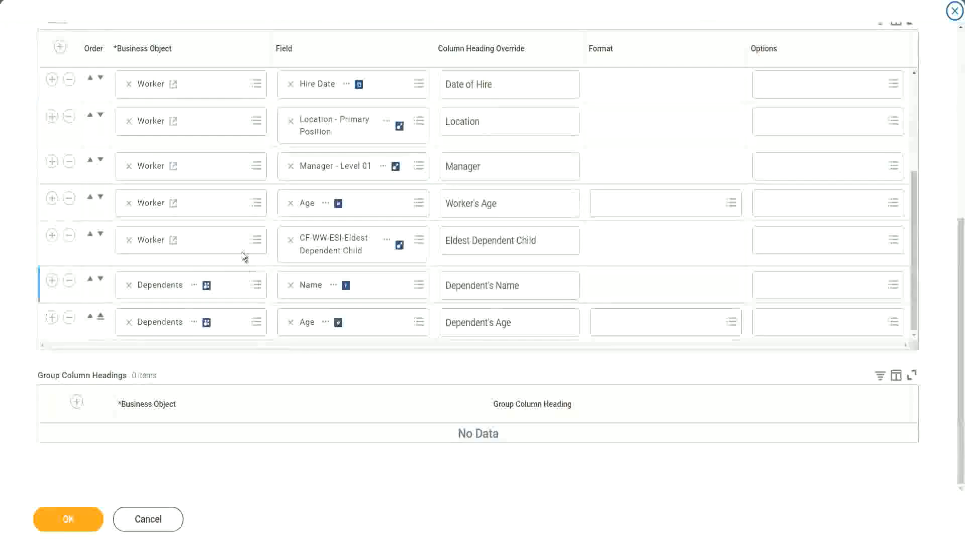
{"action": "left_click", "coordinate": [52, 236]}
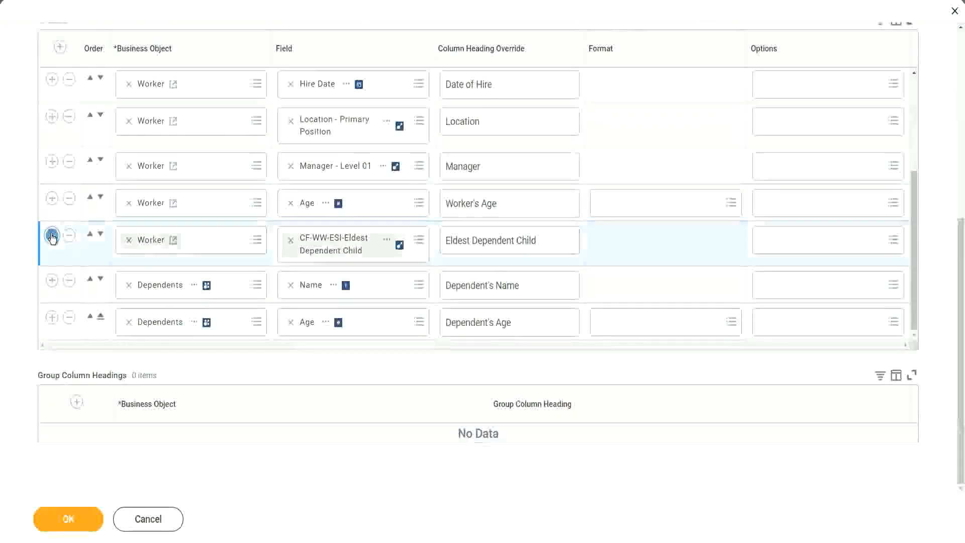
{"action": "left_click", "coordinate": [316, 293]}
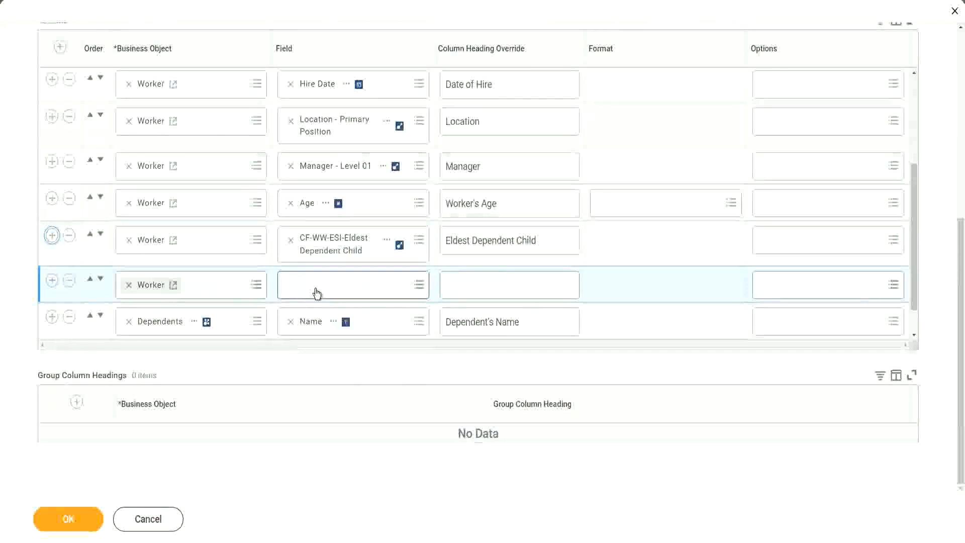
{"action": "left_click", "coordinate": [317, 294]}
{"action": "key", "text": "ctrl+v"}
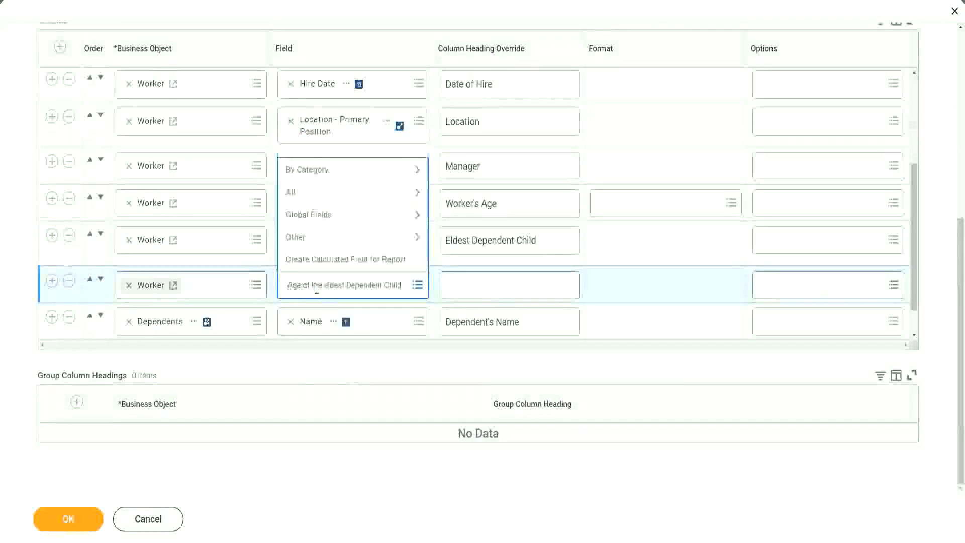
{"action": "key", "text": "Return"}
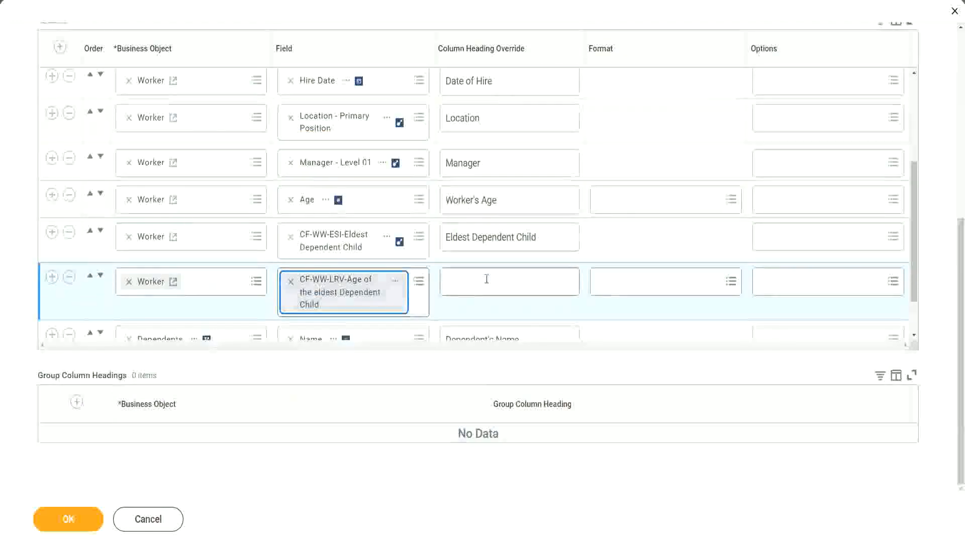
Set the new column's heading override to "Age of the Eldest Dependent Child" and save the report definition.
{"action": "left_click", "coordinate": [486, 279]}
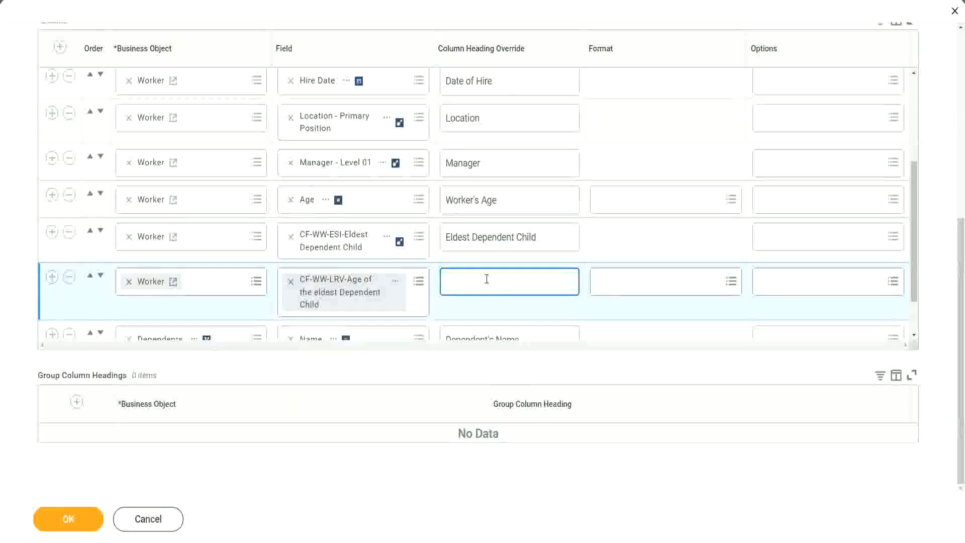
{"action": "type", "text": "Age of the E"}
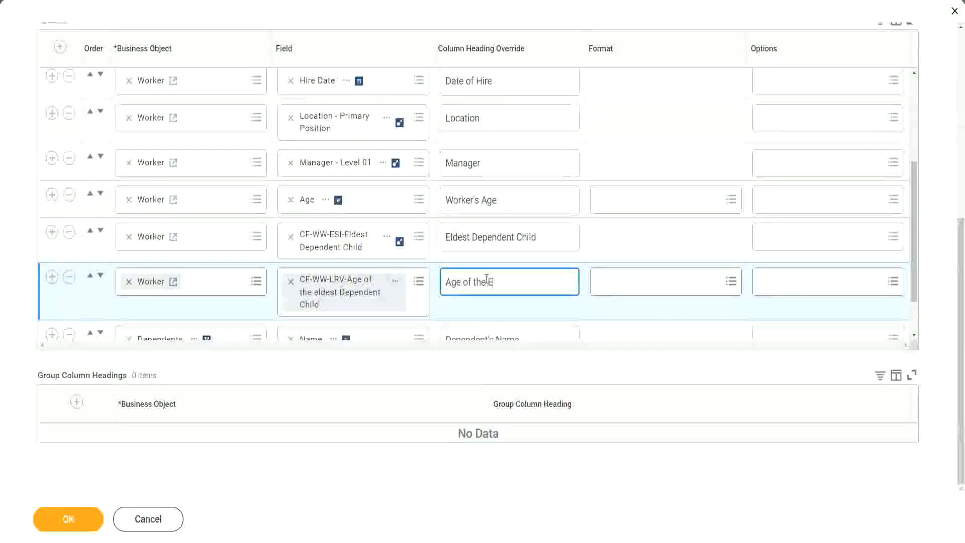
{"action": "type", "text": "ldest De"}
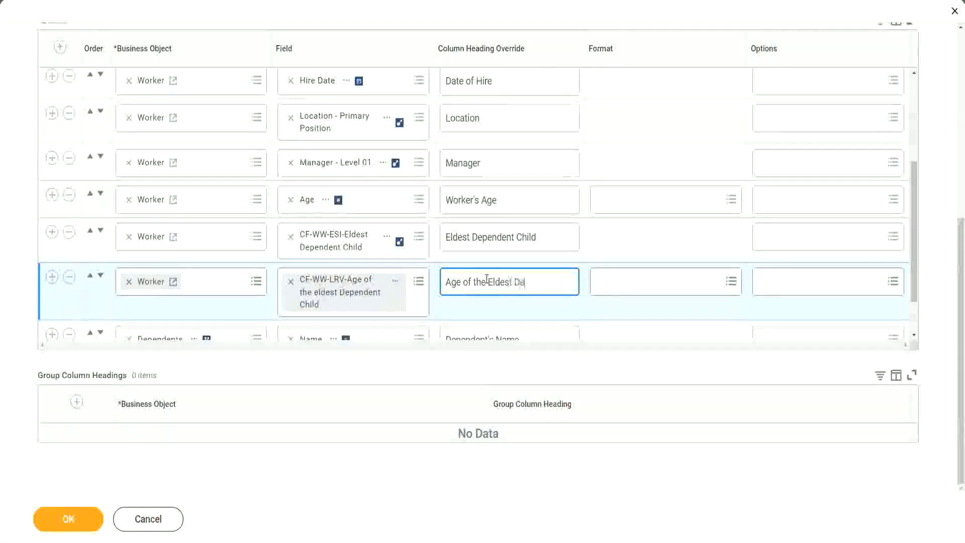
{"action": "type", "text": "pendent Child"}
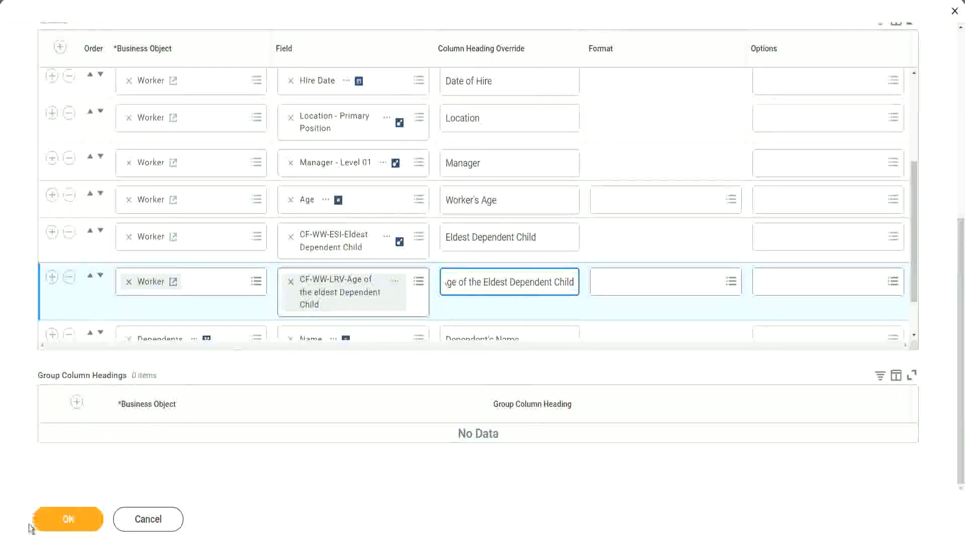
{"action": "left_click", "coordinate": [58, 527]}
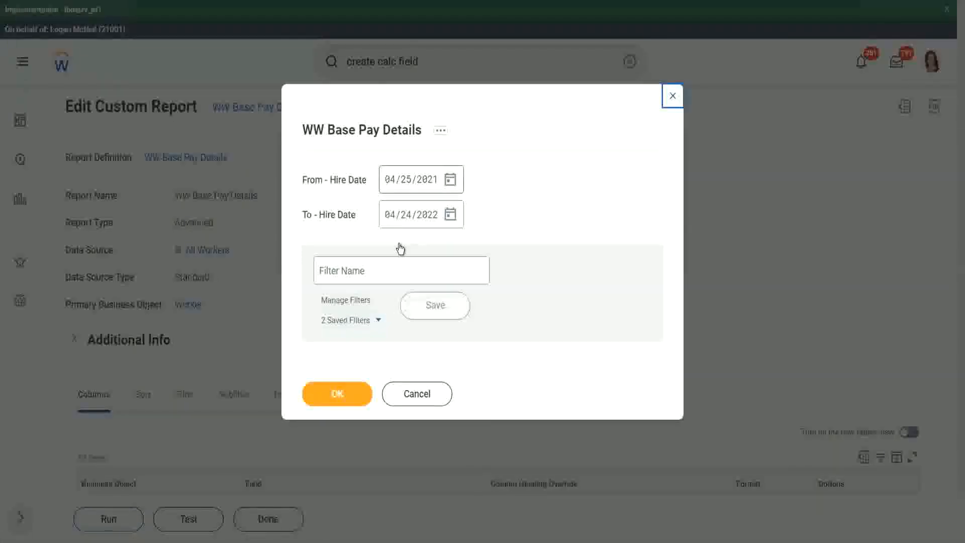
Set the report's hire date range from 01/01/2000 to 12/31/2000.
{"action": "type", "text": "01/01/20"}
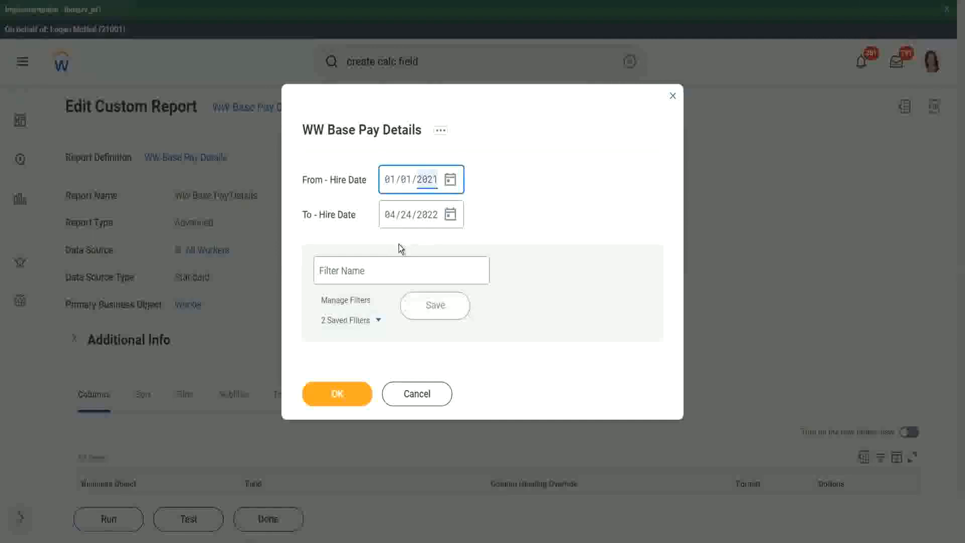
{"action": "type", "text": "00"}
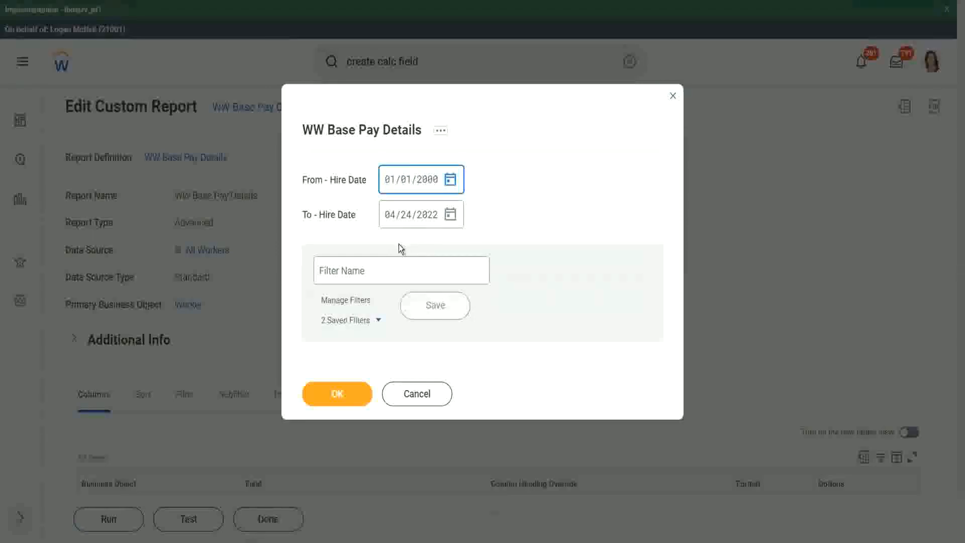
{"action": "key", "text": "Tab"}
{"action": "type", "text": "12/31/"}
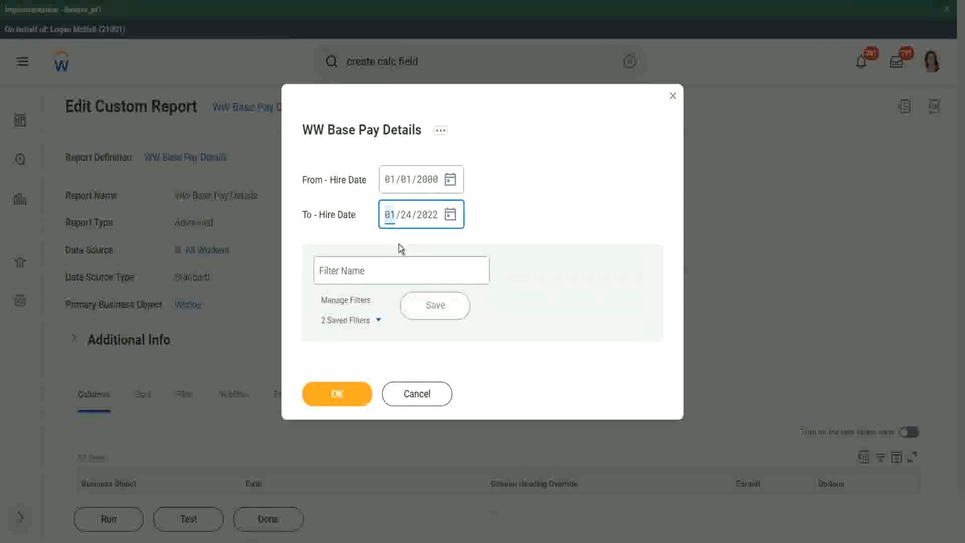
{"action": "type", "text": "2000"}
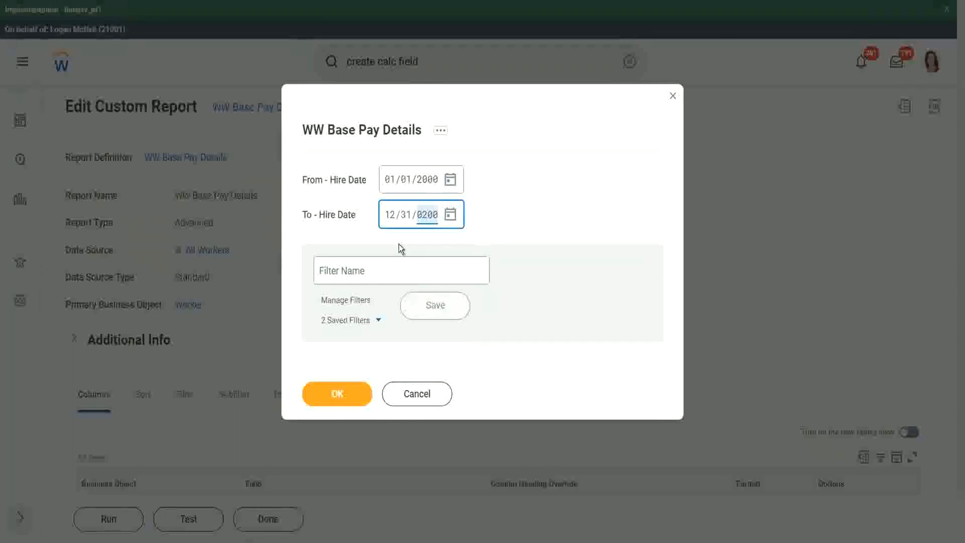
Save the report's prompt values as a filter named 2000.
{"action": "left_click", "coordinate": [371, 269]}
{"action": "type", "text": "2000"}
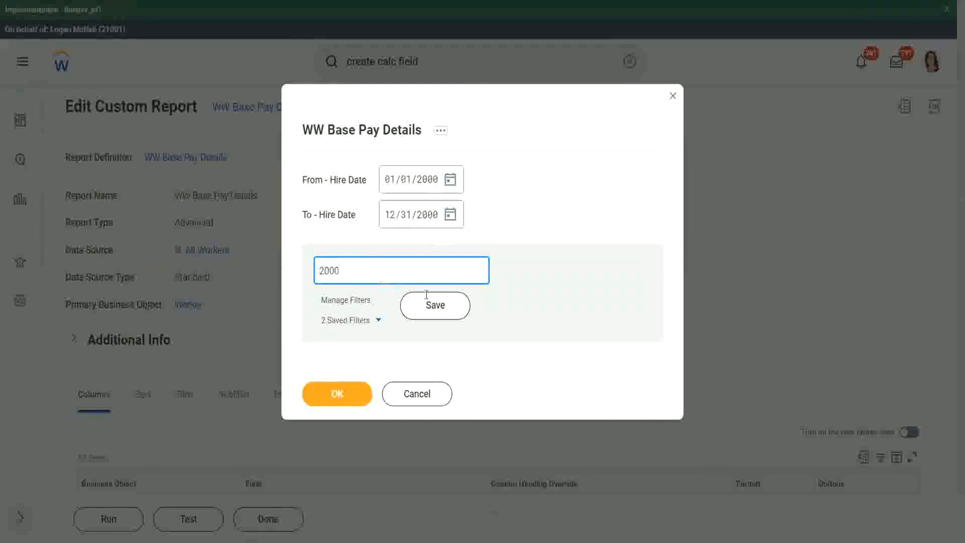
{"action": "left_click", "coordinate": [429, 301]}
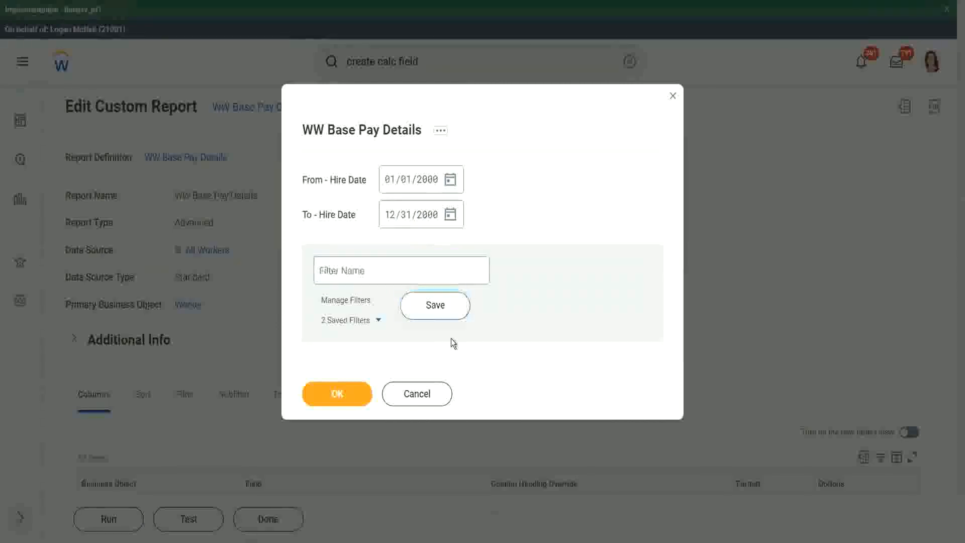
Run the report and check the first worker's eldest dependent child age against the listed dependents' ages.
{"action": "left_click", "coordinate": [333, 396]}
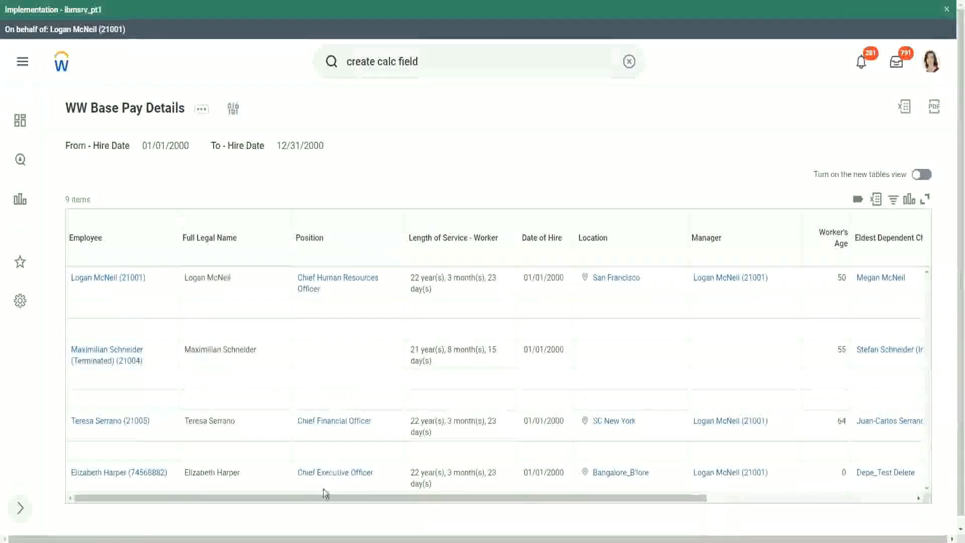
{"action": "left_click_drag", "start_coordinate": [318, 498], "coordinate": [551, 521]}
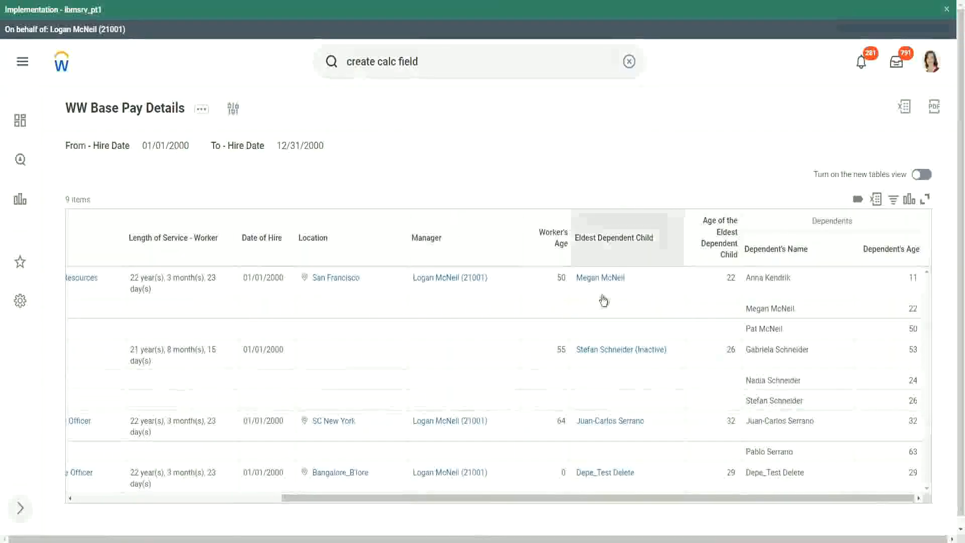
{"action": "double_click", "coordinate": [730, 277]}
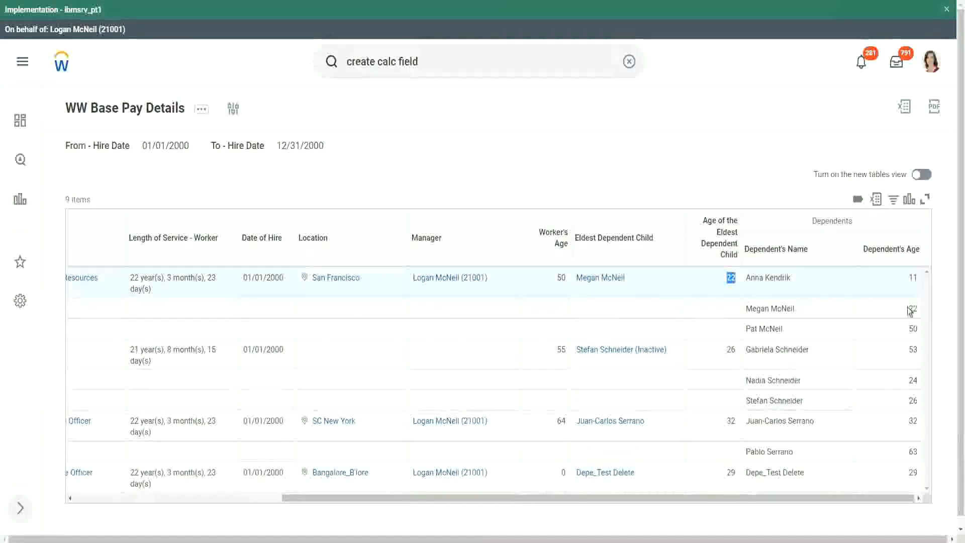
Compare the remaining workers' eldest dependent child ages with the ages listed for their dependents.
{"action": "double_click", "coordinate": [911, 309]}
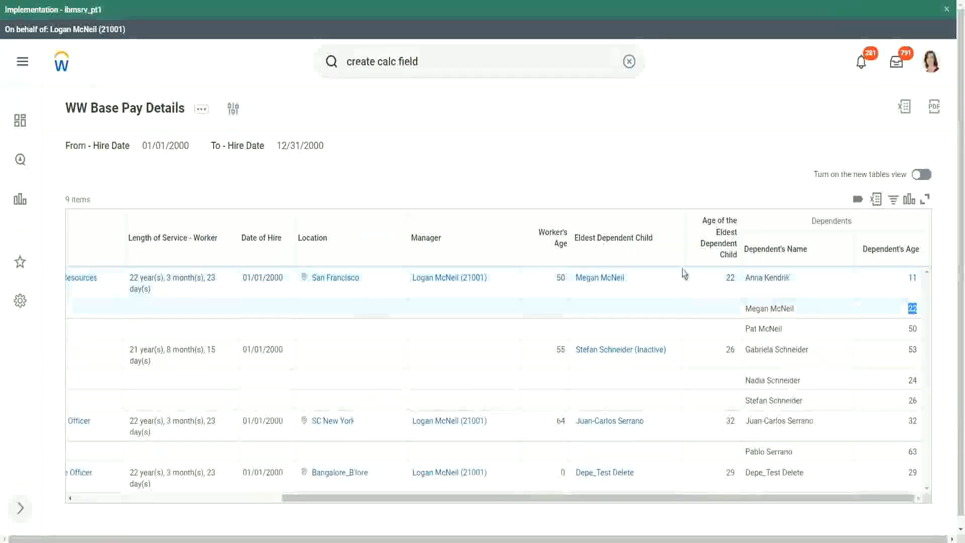
{"action": "double_click", "coordinate": [729, 278]}
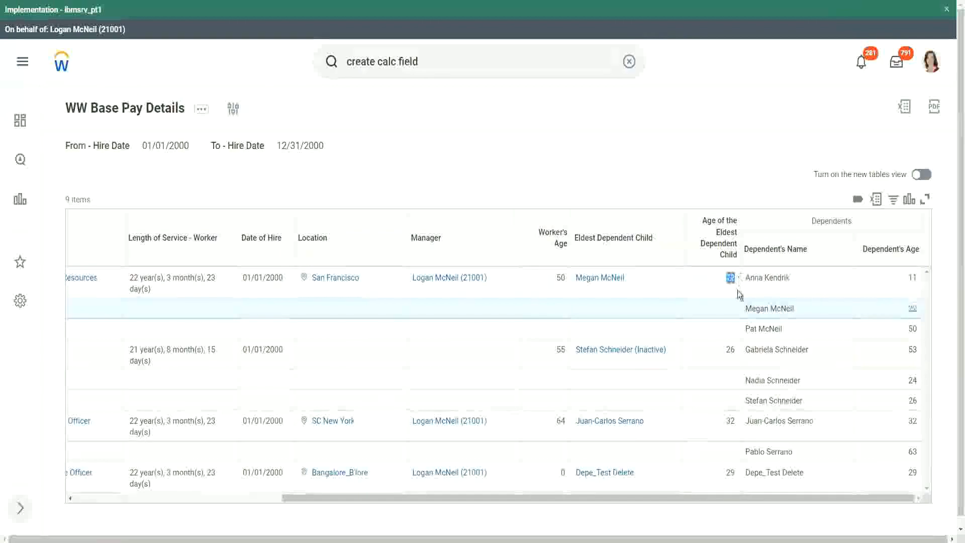
{"action": "double_click", "coordinate": [731, 350]}
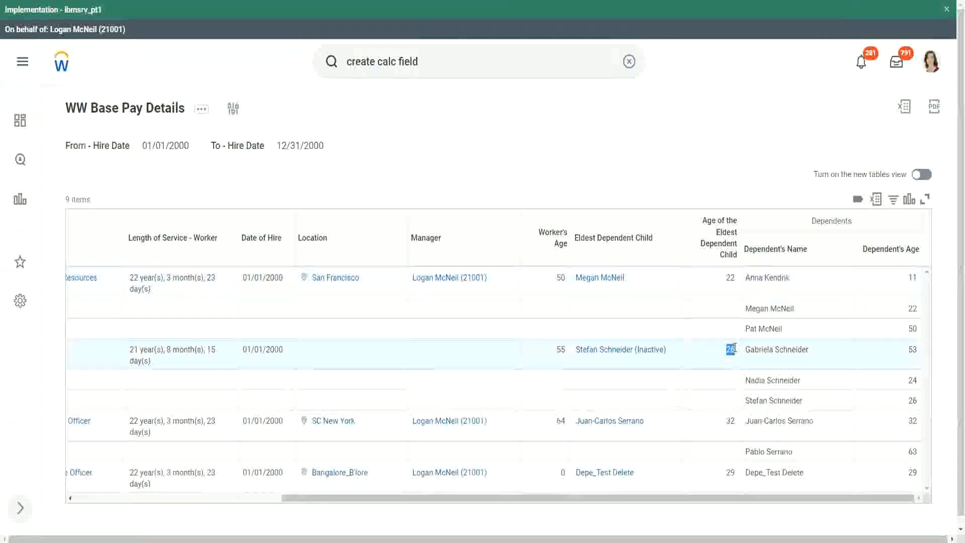
{"action": "double_click", "coordinate": [731, 421]}
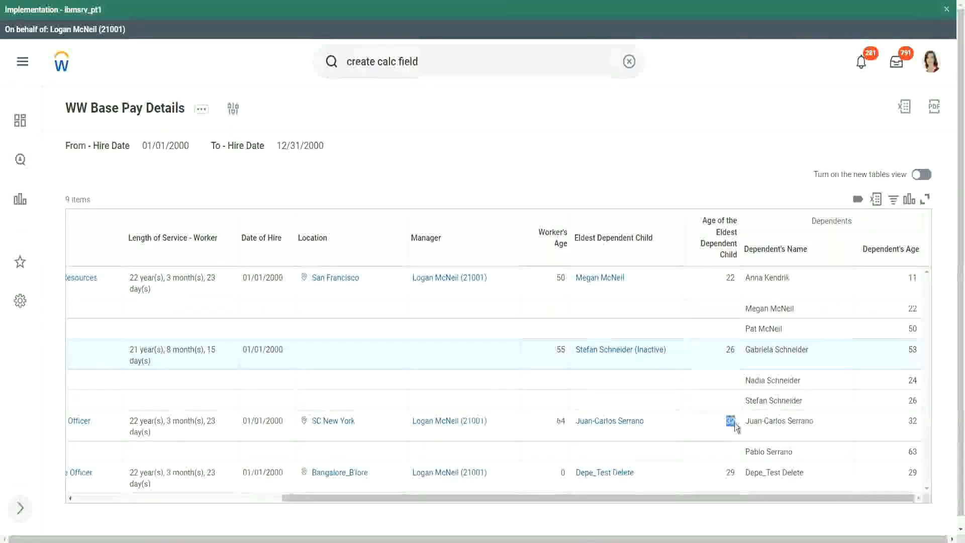
{"action": "double_click", "coordinate": [913, 421]}
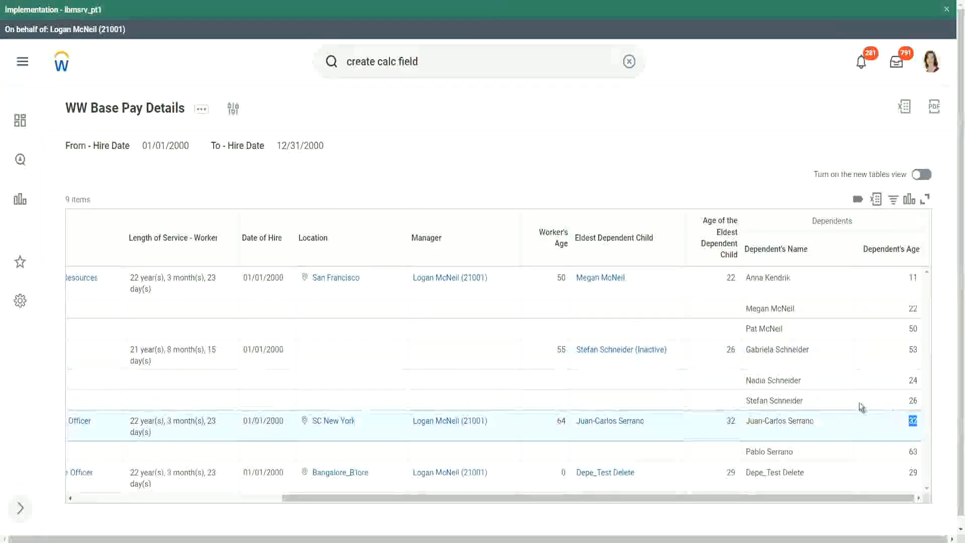
{"action": "double_click", "coordinate": [730, 472]}
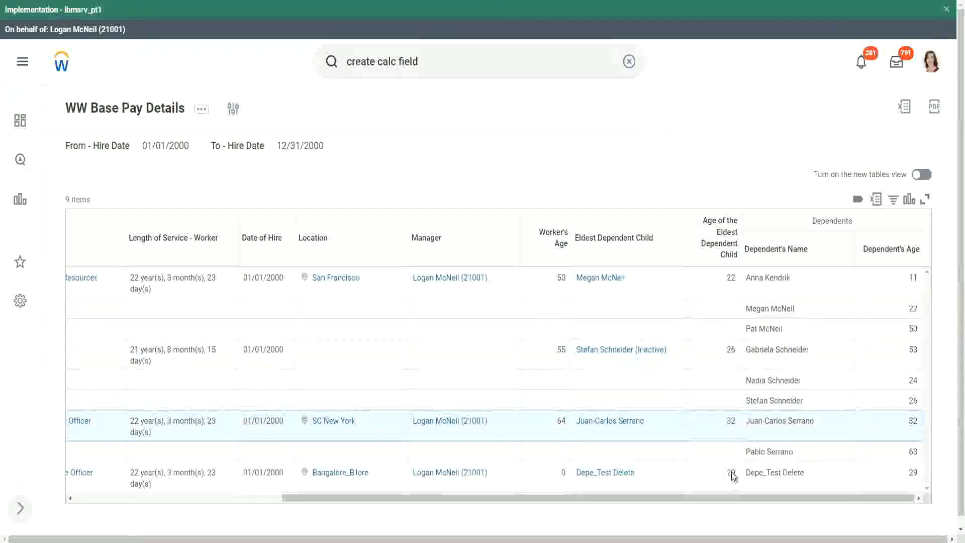
{"action": "double_click", "coordinate": [912, 473]}
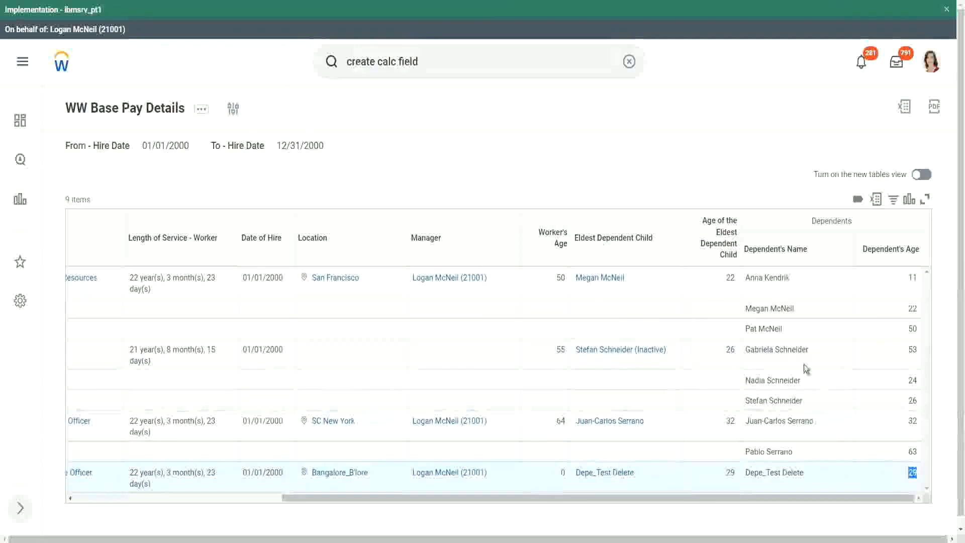
{"action": "left_click", "coordinate": [725, 154]}
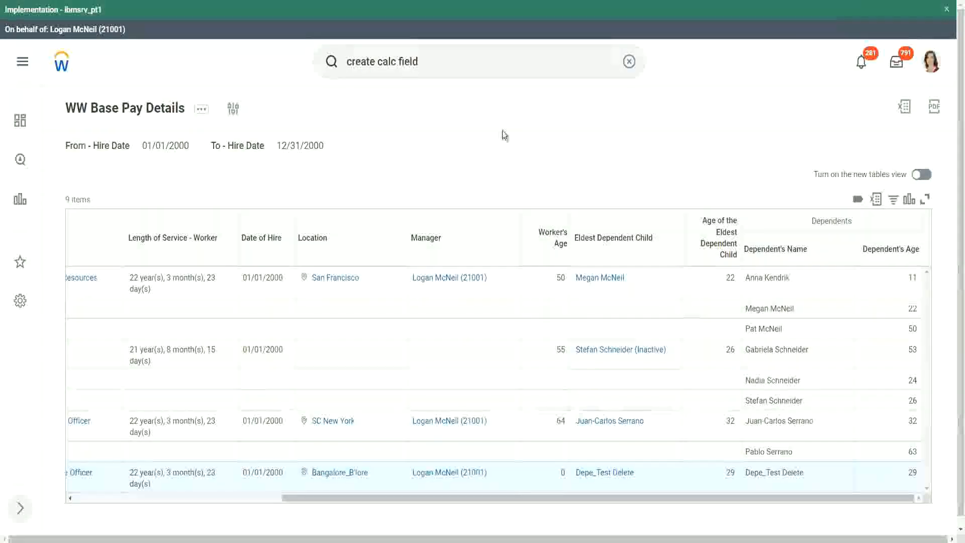
Open the WW Base Pay Details report definition for editing and go to its instance filter conditions.
{"action": "left_click", "coordinate": [201, 114]}
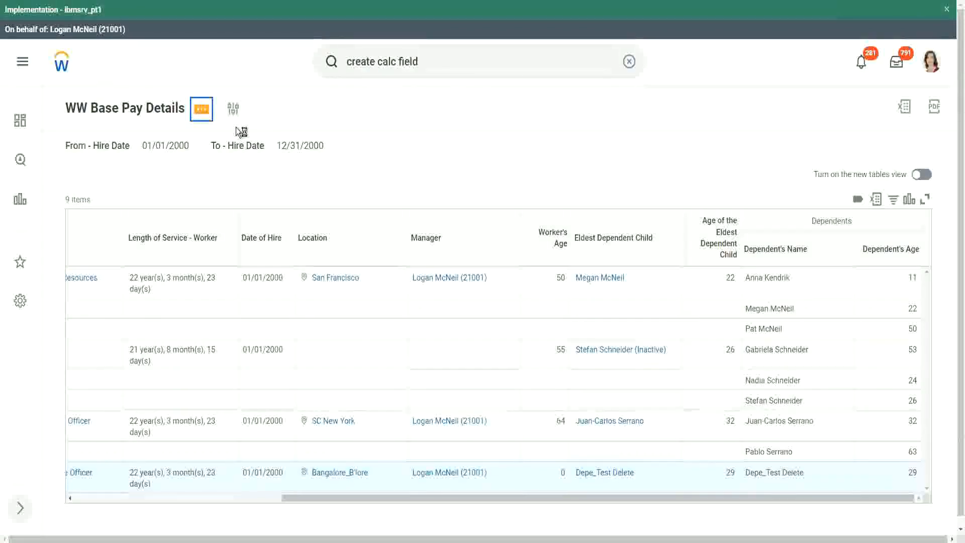
{"action": "mouse_move", "coordinate": [261, 168]}
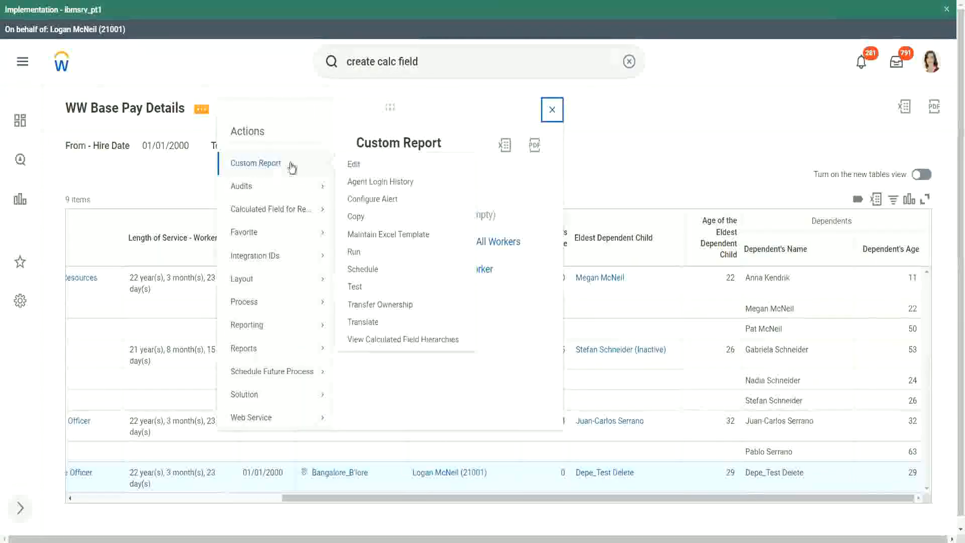
{"action": "left_click", "coordinate": [354, 165]}
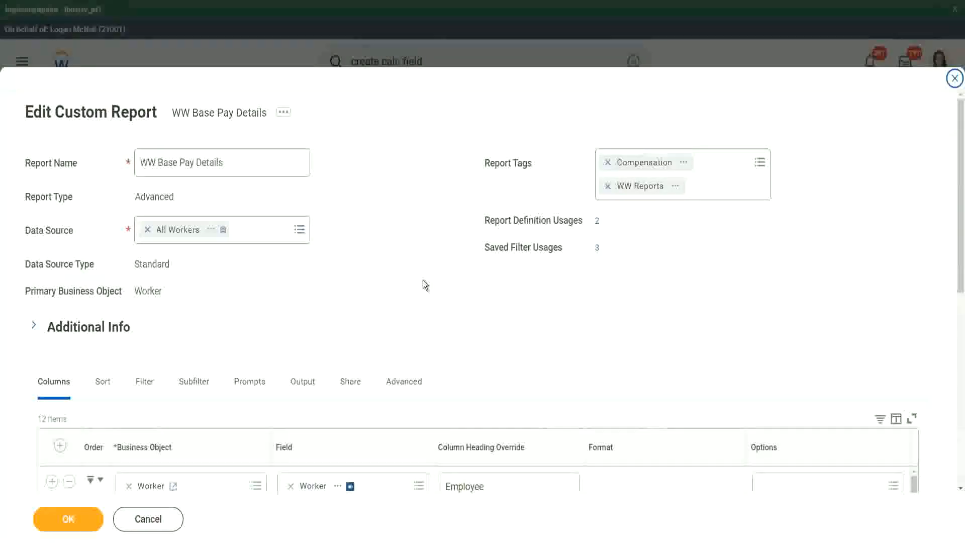
{"action": "scroll", "coordinate": [578, 146], "scroll_direction": "down", "scroll_amount": 4}
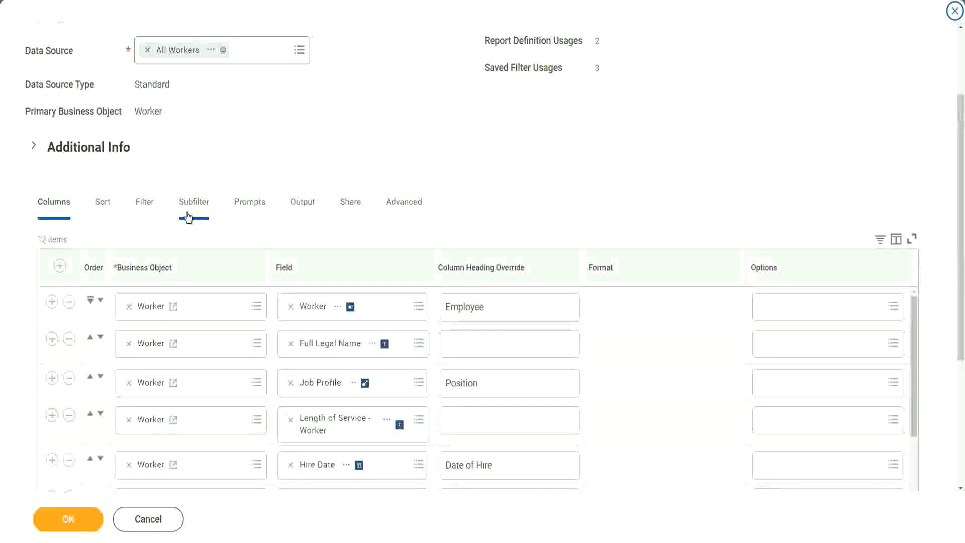
{"action": "left_click", "coordinate": [145, 204]}
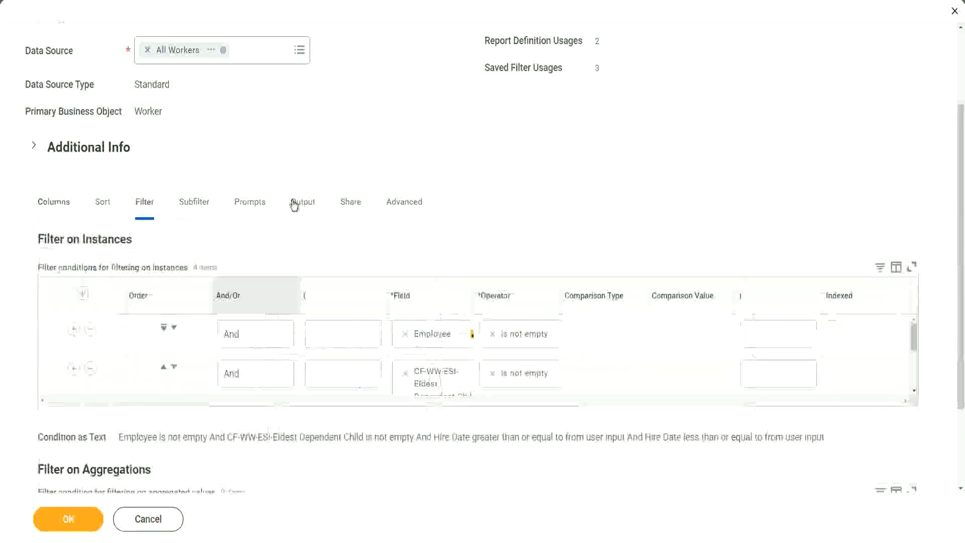
Add an And filter condition after the eldest dependent child condition: CF-WW-LRV-Age of the eldest Dependent Child, less than or equal to.
{"action": "left_click", "coordinate": [52, 369]}
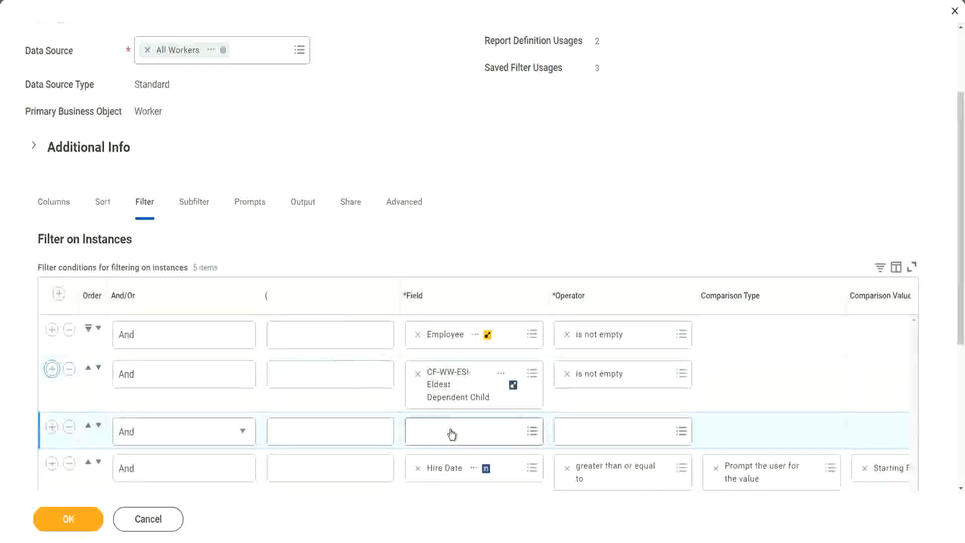
{"action": "left_click", "coordinate": [451, 430]}
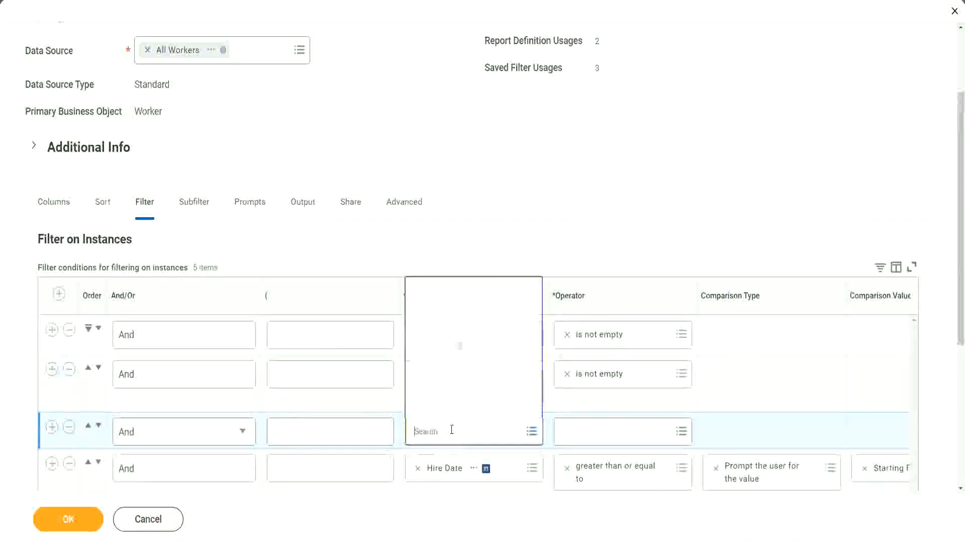
{"action": "left_click", "coordinate": [470, 292]}
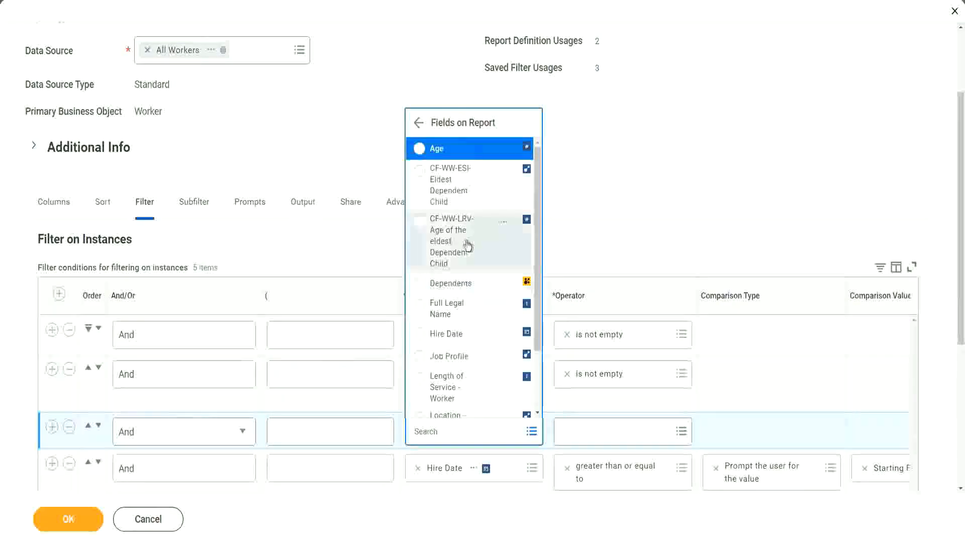
{"action": "left_click", "coordinate": [438, 242]}
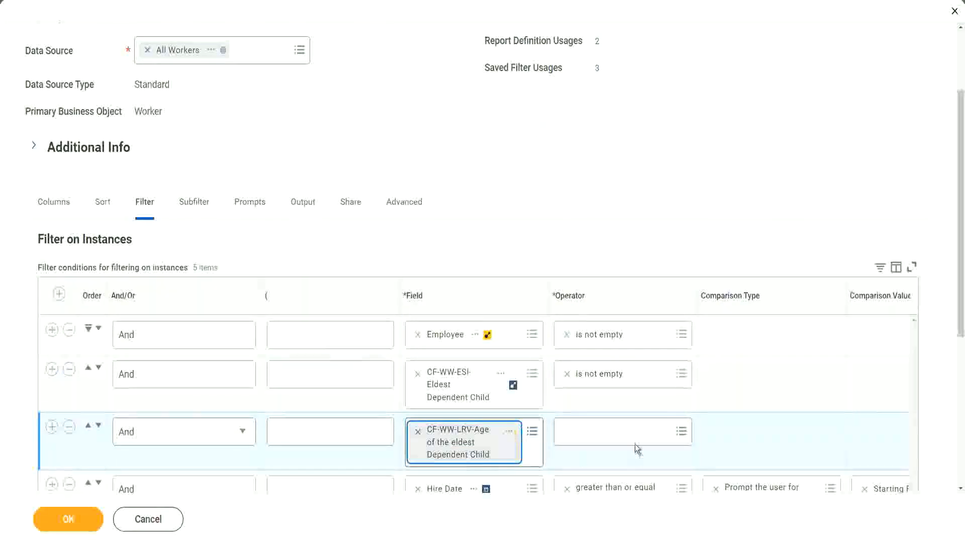
{"action": "left_click", "coordinate": [625, 429]}
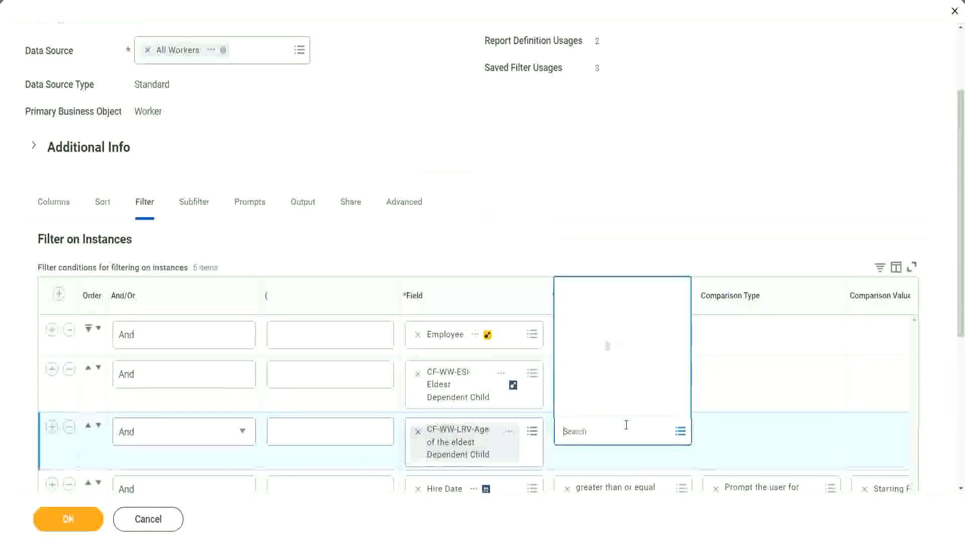
{"action": "left_click", "coordinate": [616, 383]}
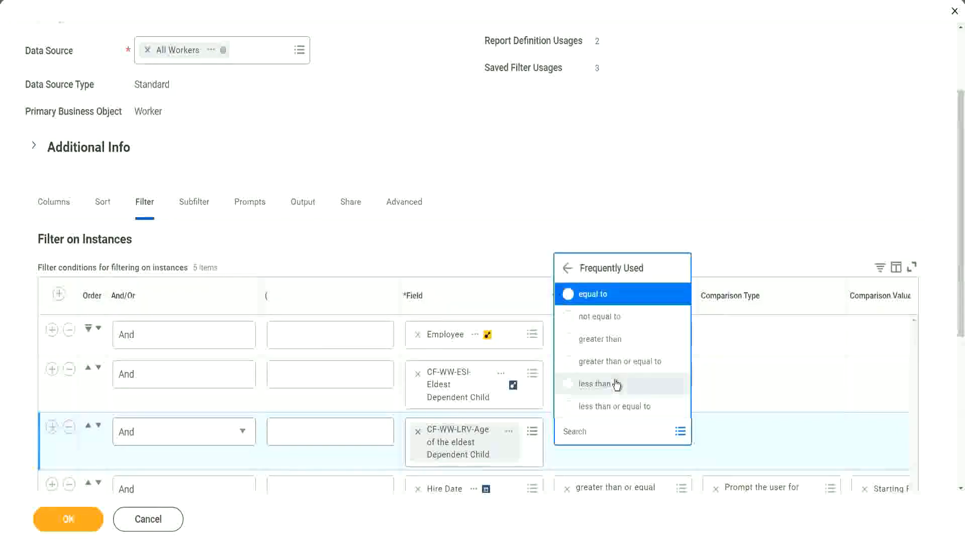
{"action": "left_click", "coordinate": [622, 408]}
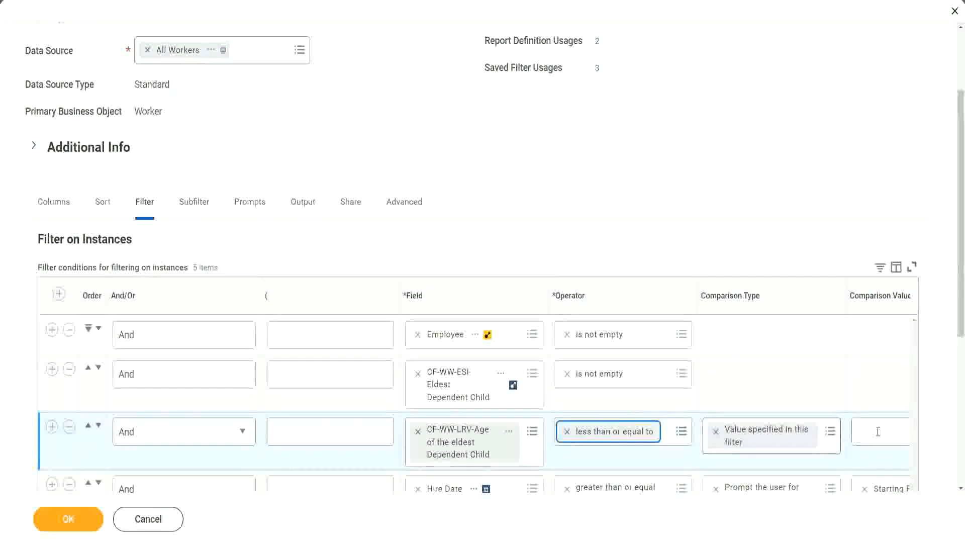
Set the new age condition's comparison value to 30 and save the report definition.
{"action": "scroll", "coordinate": [516, 461], "scroll_direction": "down", "scroll_amount": 2}
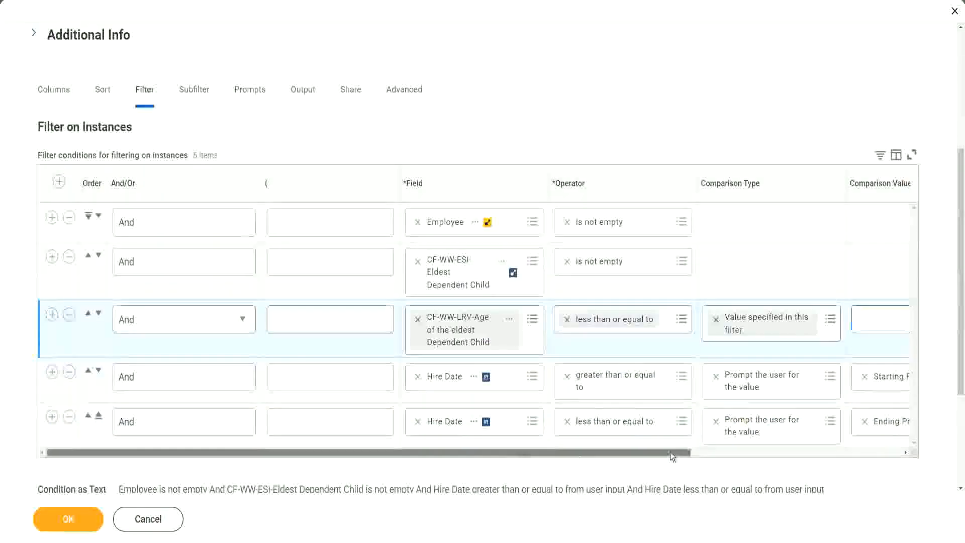
{"action": "scroll", "coordinate": [670, 451], "scroll_direction": "right", "scroll_amount": 5}
{"action": "left_click", "coordinate": [708, 317]}
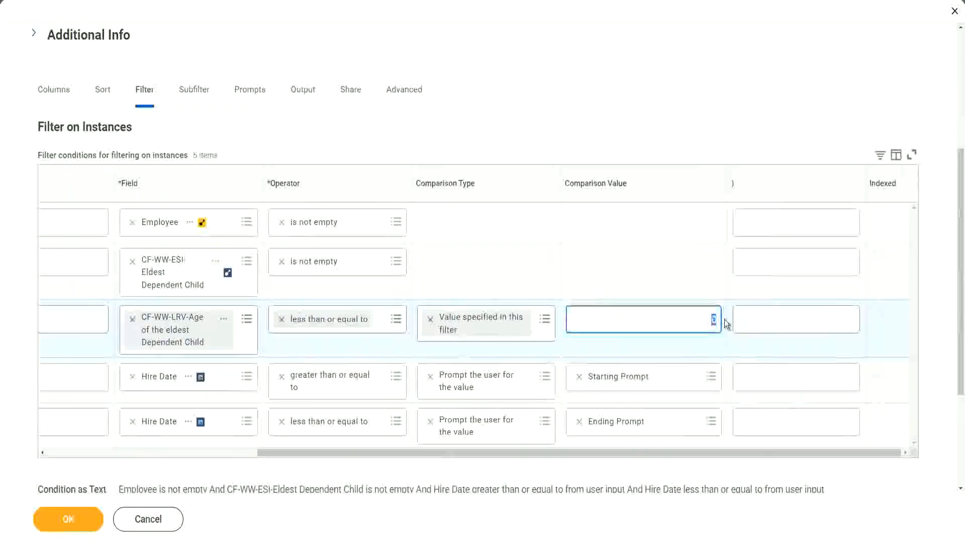
{"action": "type", "text": "30"}
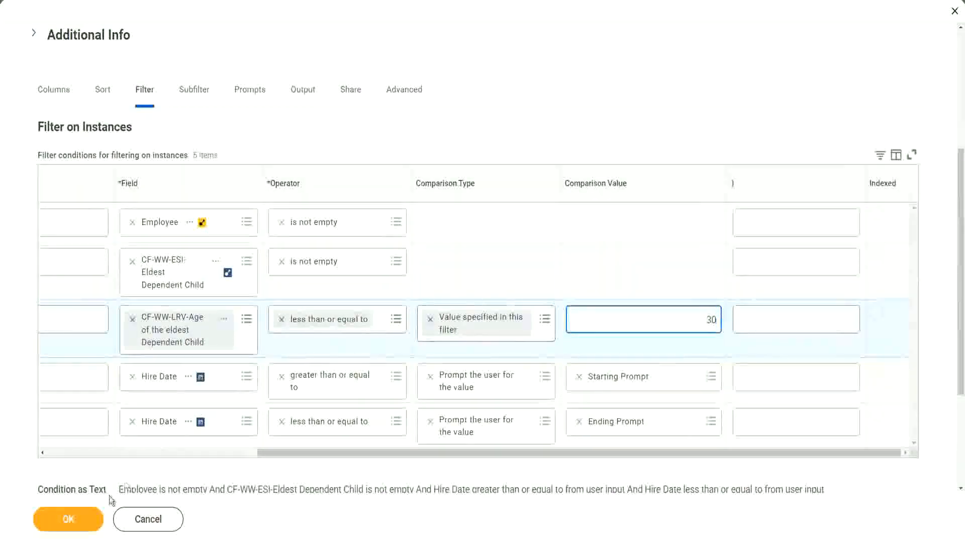
{"action": "left_click", "coordinate": [64, 529]}
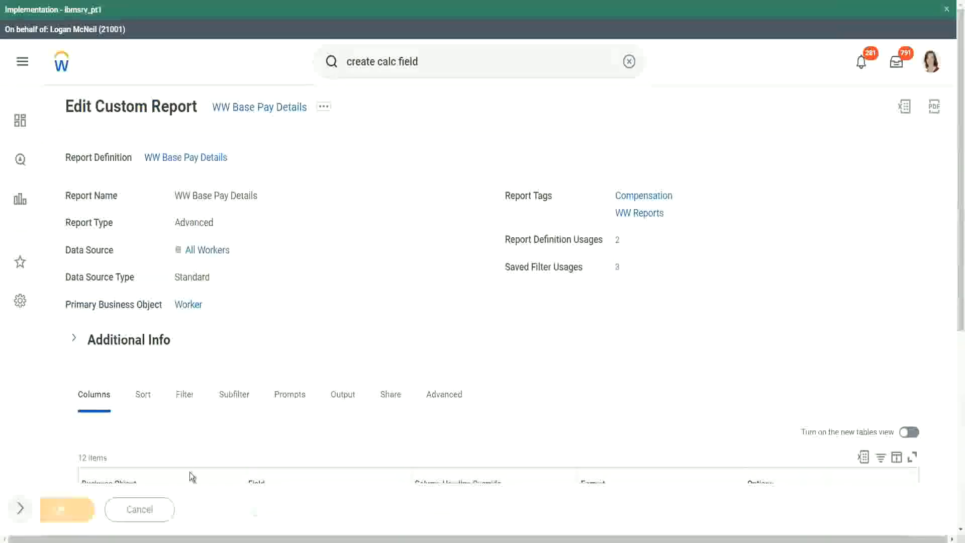
Run the report using the saved filter 2000, covering hire dates 01/01/2000 to 12/31/2000.
{"action": "left_click", "coordinate": [104, 513]}
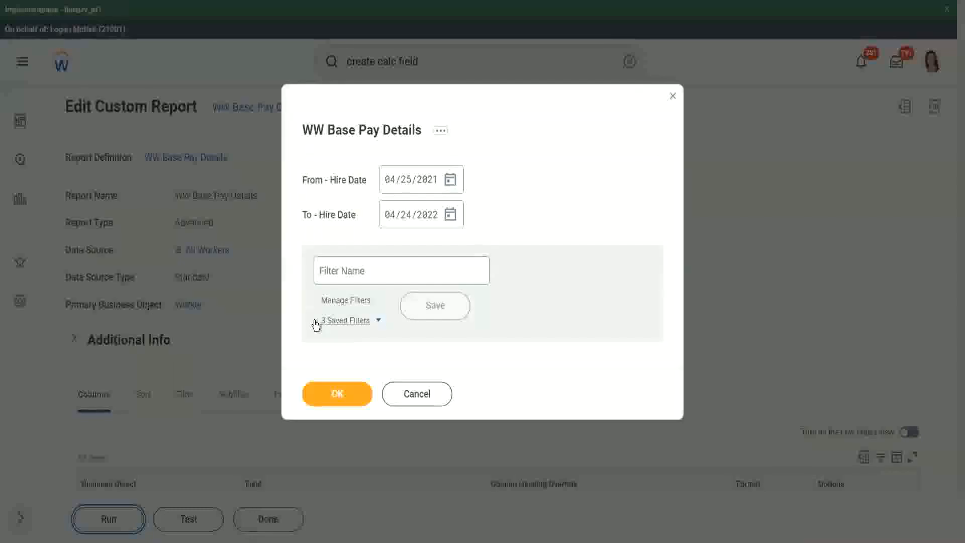
{"action": "left_click", "coordinate": [378, 322]}
{"action": "left_click", "coordinate": [376, 370]}
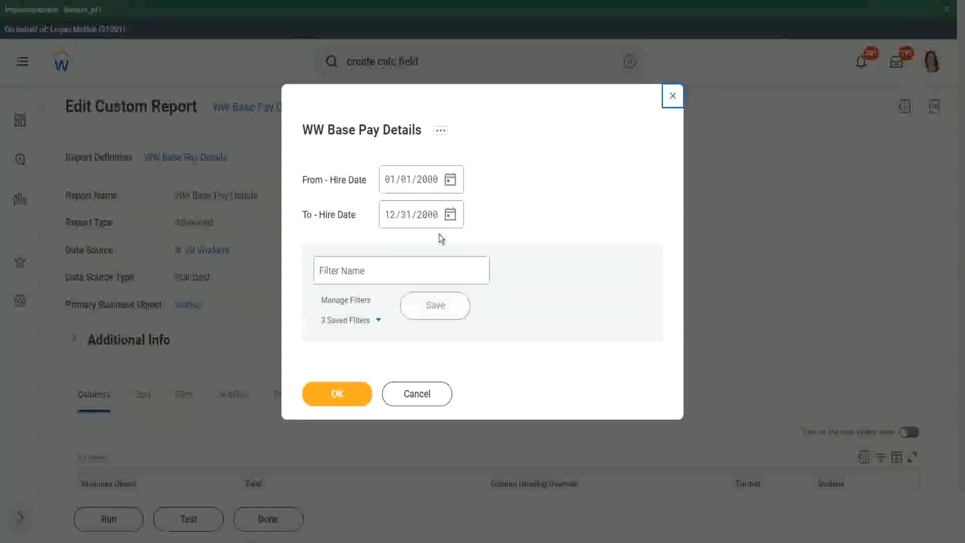
{"action": "left_click", "coordinate": [335, 395]}
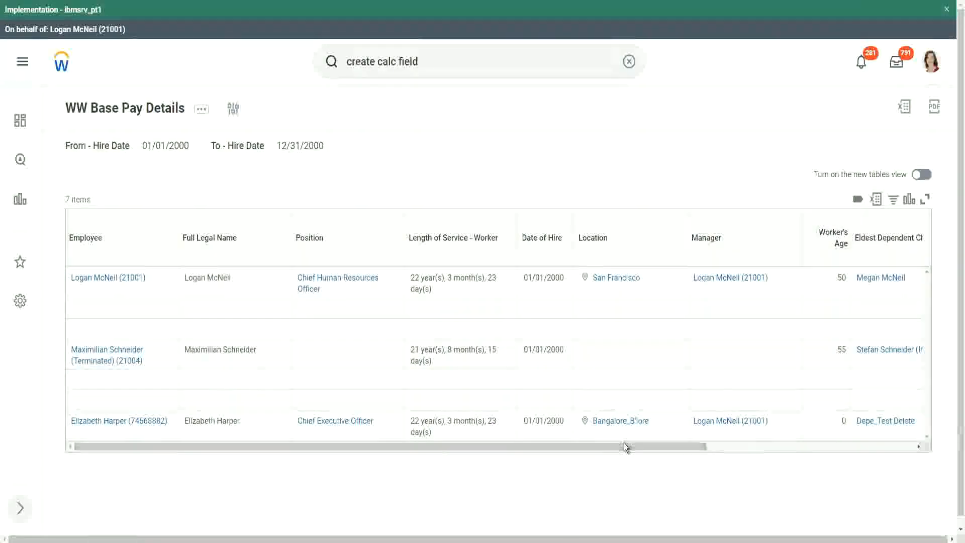
Check the report's Age of the Eldest Dependent Child column against the maximum age of 30.
{"action": "left_click_drag", "start_coordinate": [624, 443], "coordinate": [823, 451]}
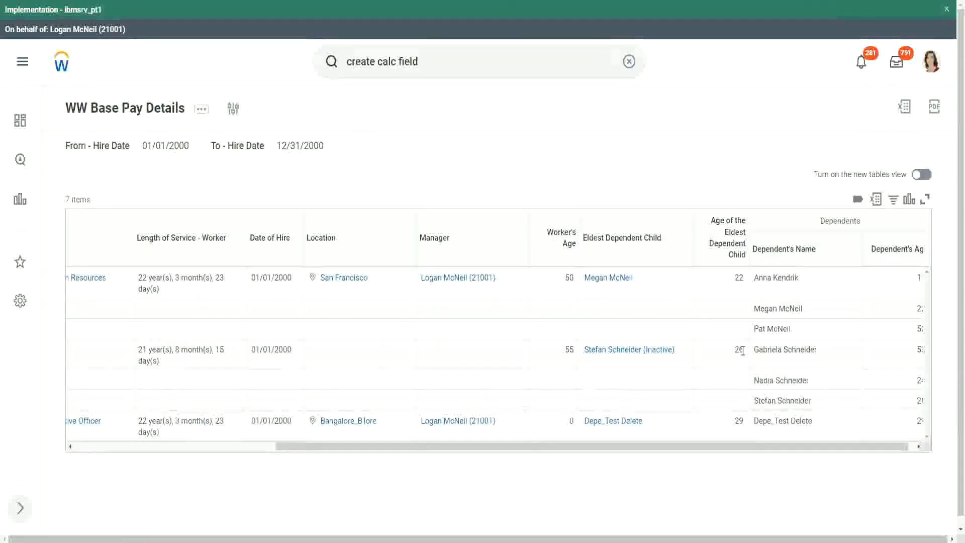
{"action": "double_click", "coordinate": [739, 421]}
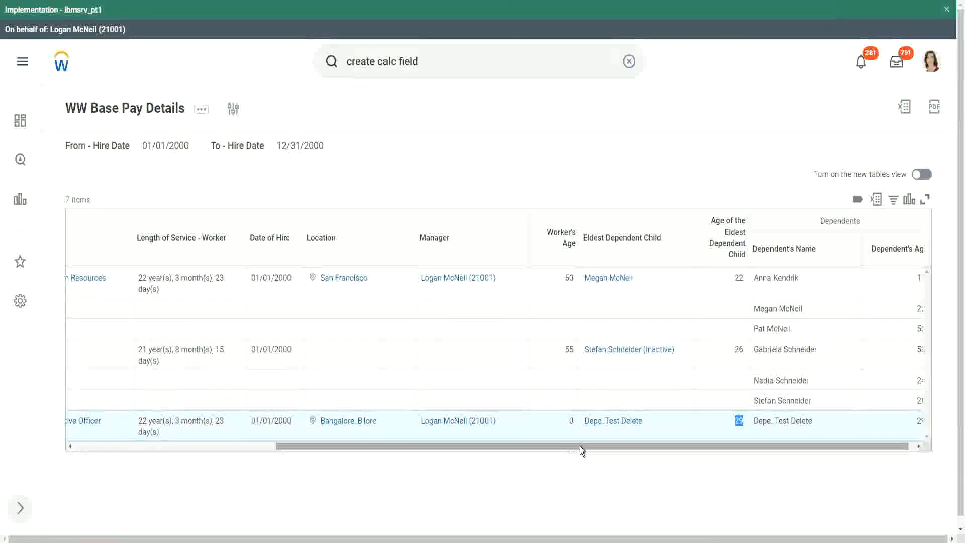
{"action": "left_click_drag", "start_coordinate": [580, 445], "coordinate": [276, 454]}
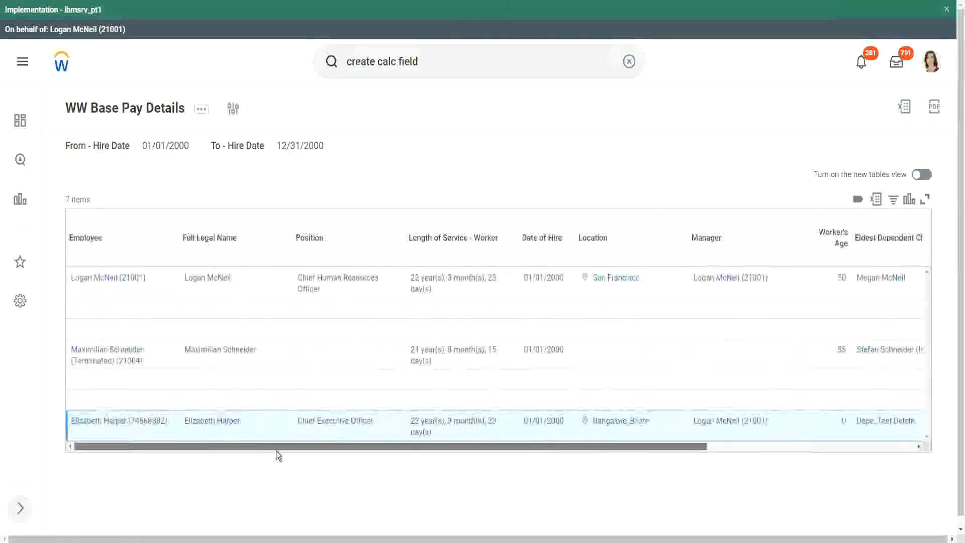